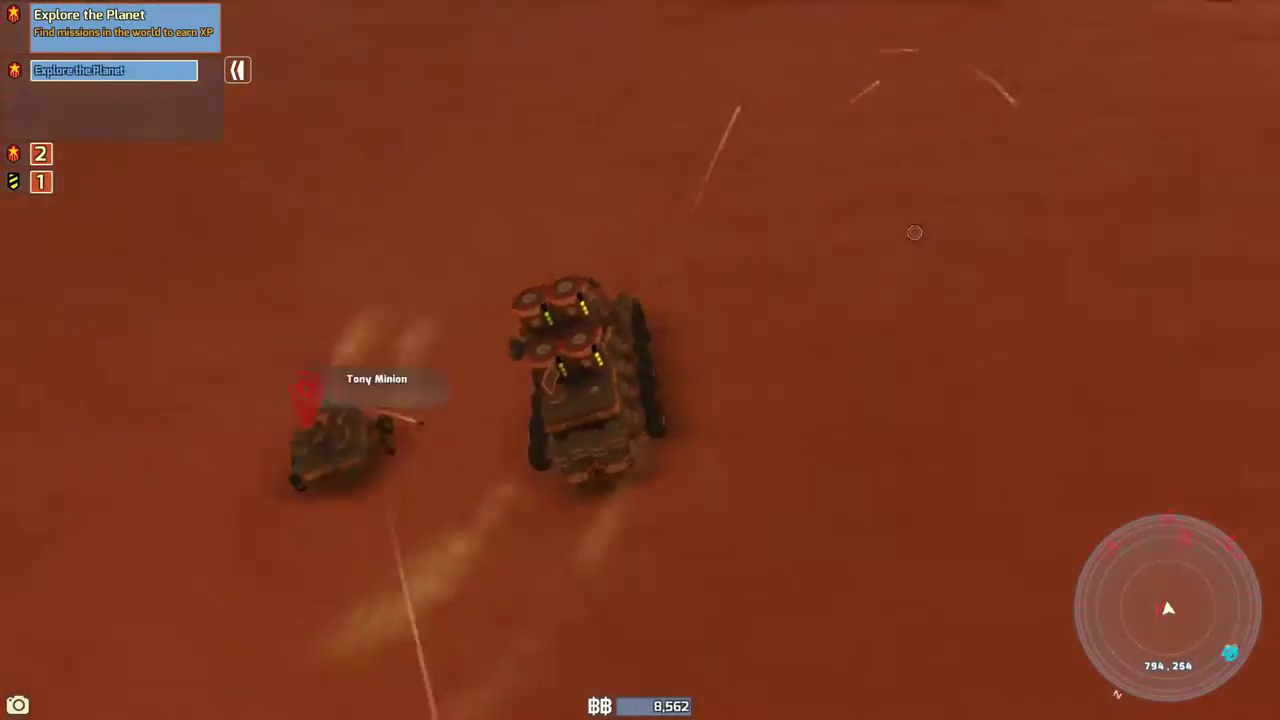
click(914, 232)
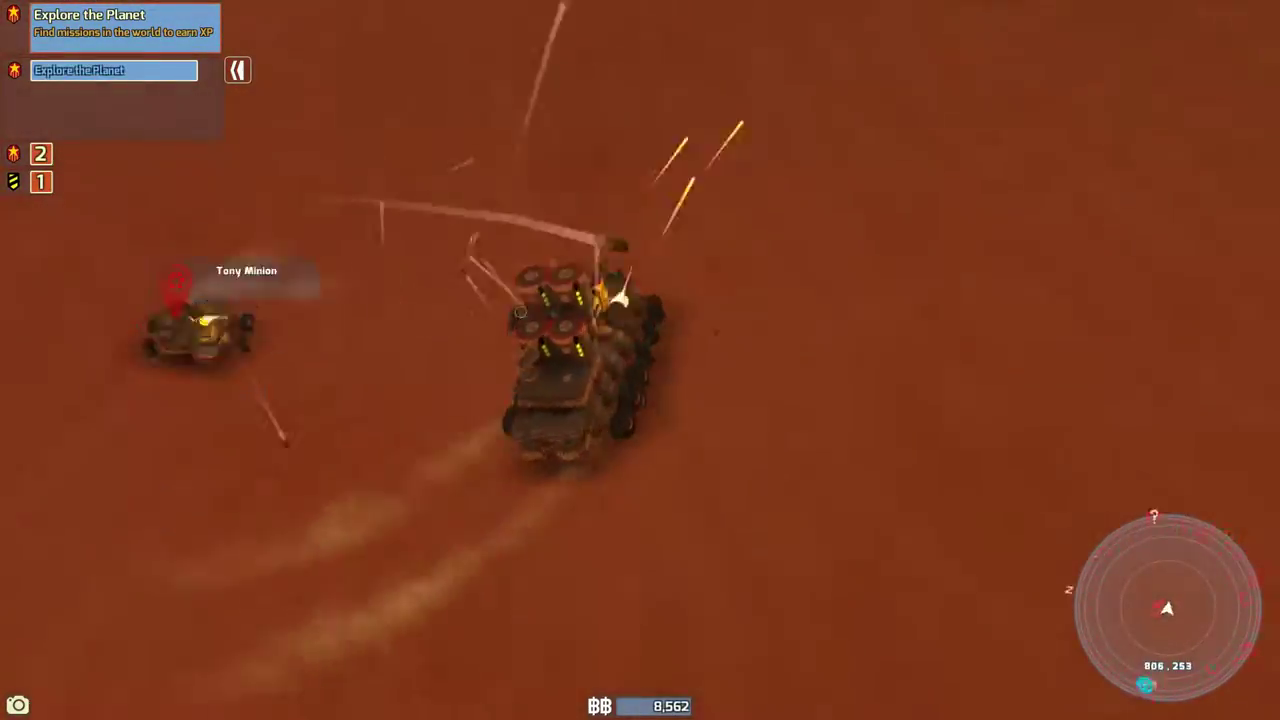
key(w)
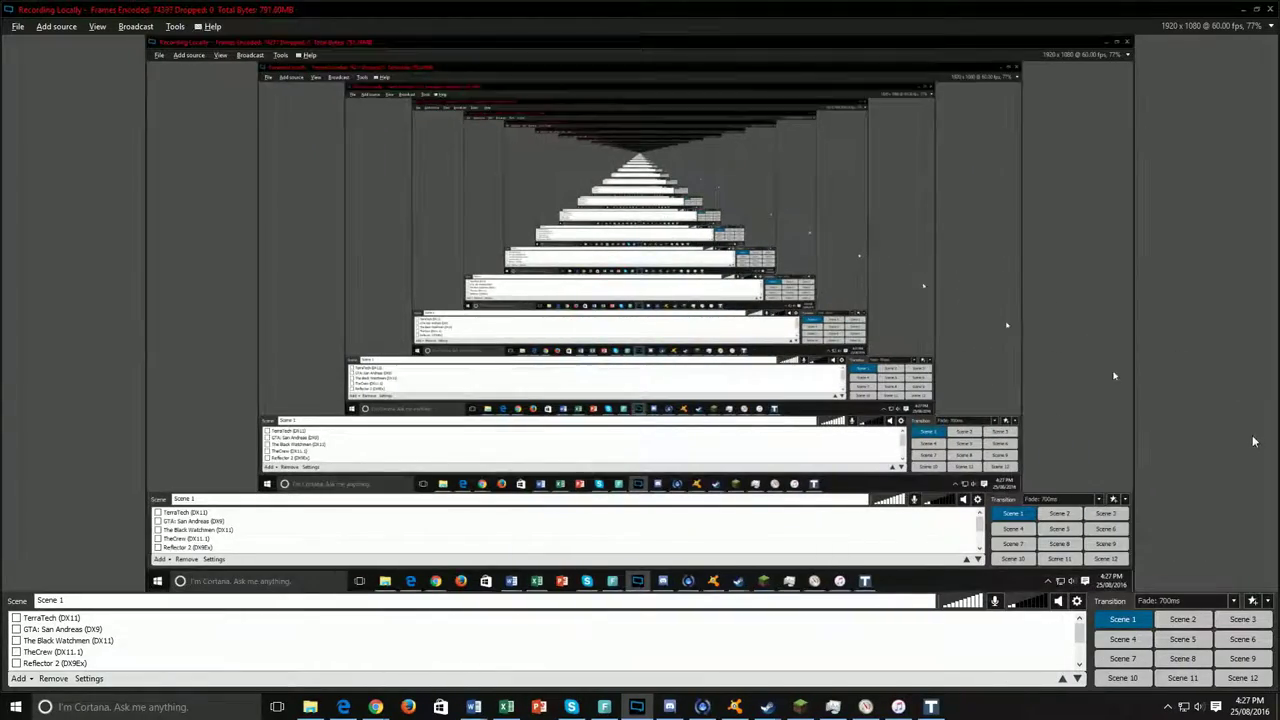
click(62, 629)
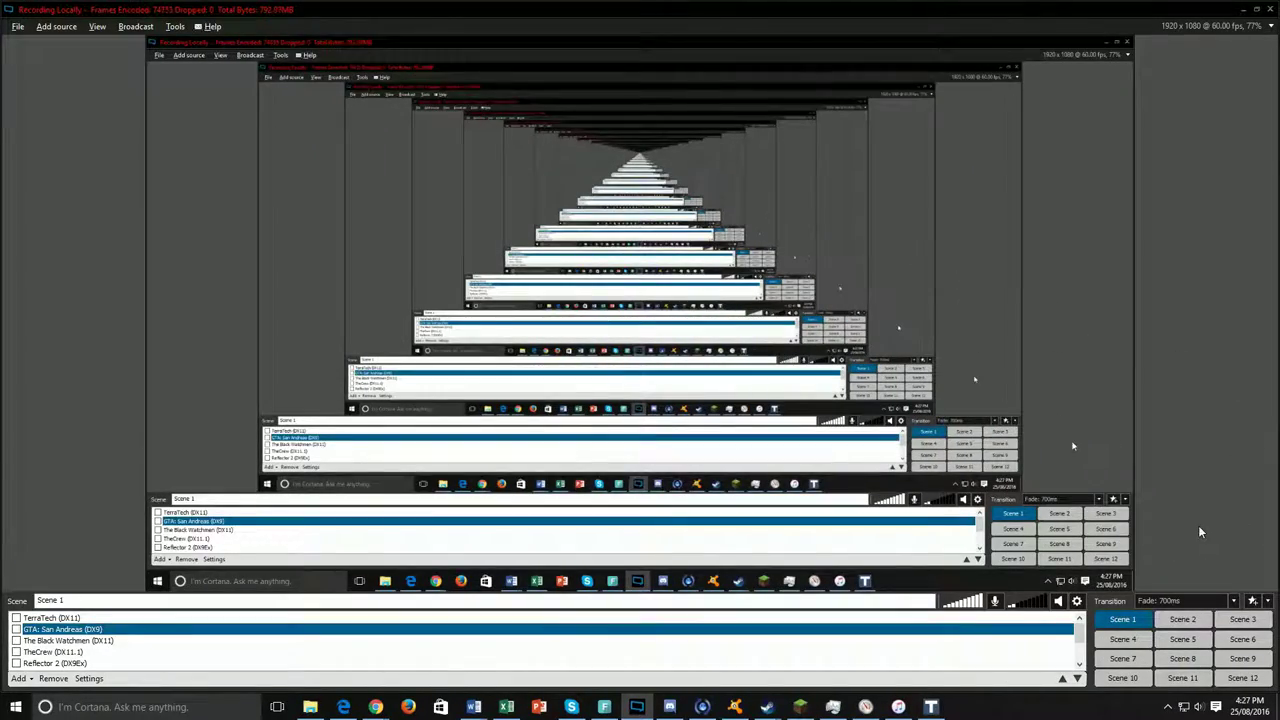
click(735, 706)
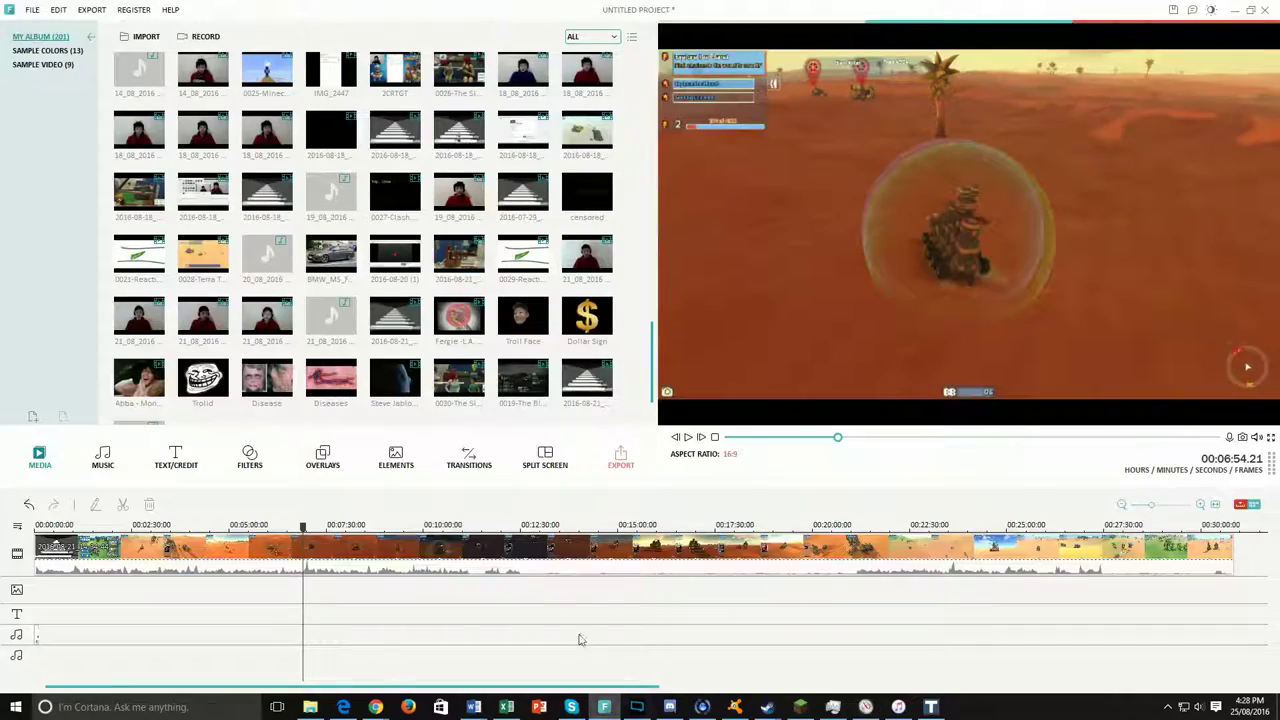
scroll(300, 355, down, 1)
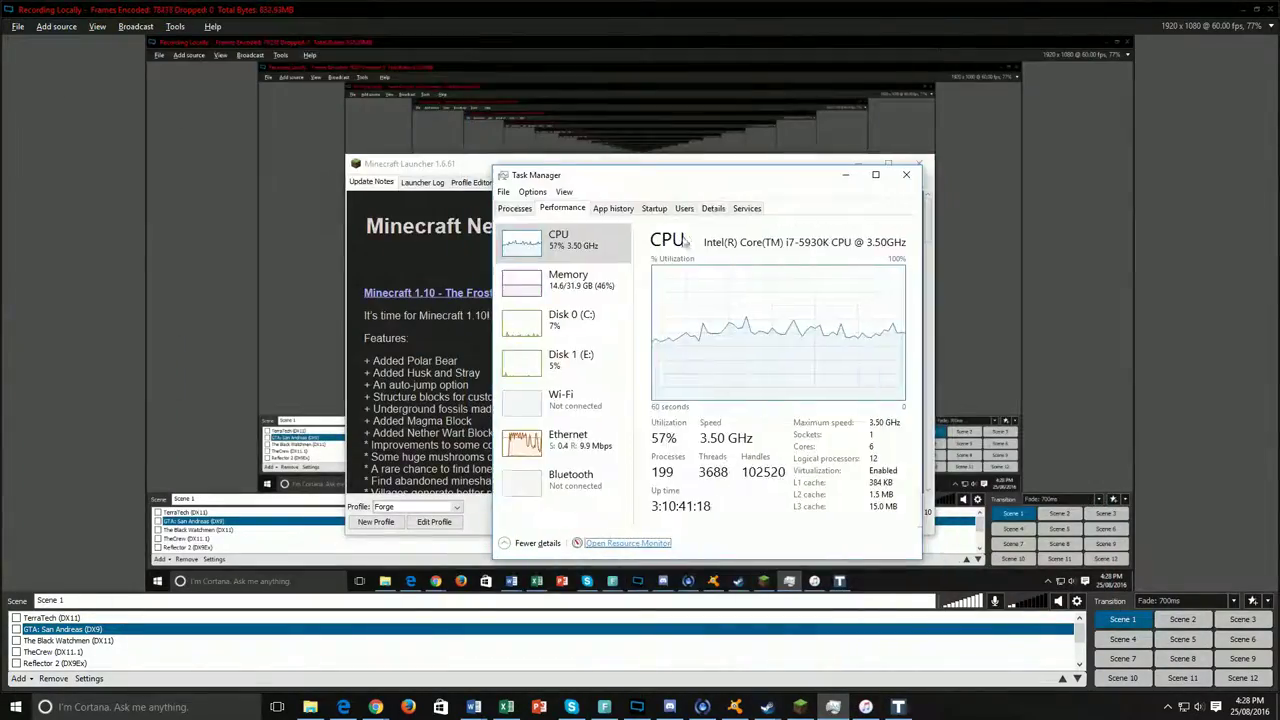
drag(930, 497, 930, 510)
mouse_move(323, 716)
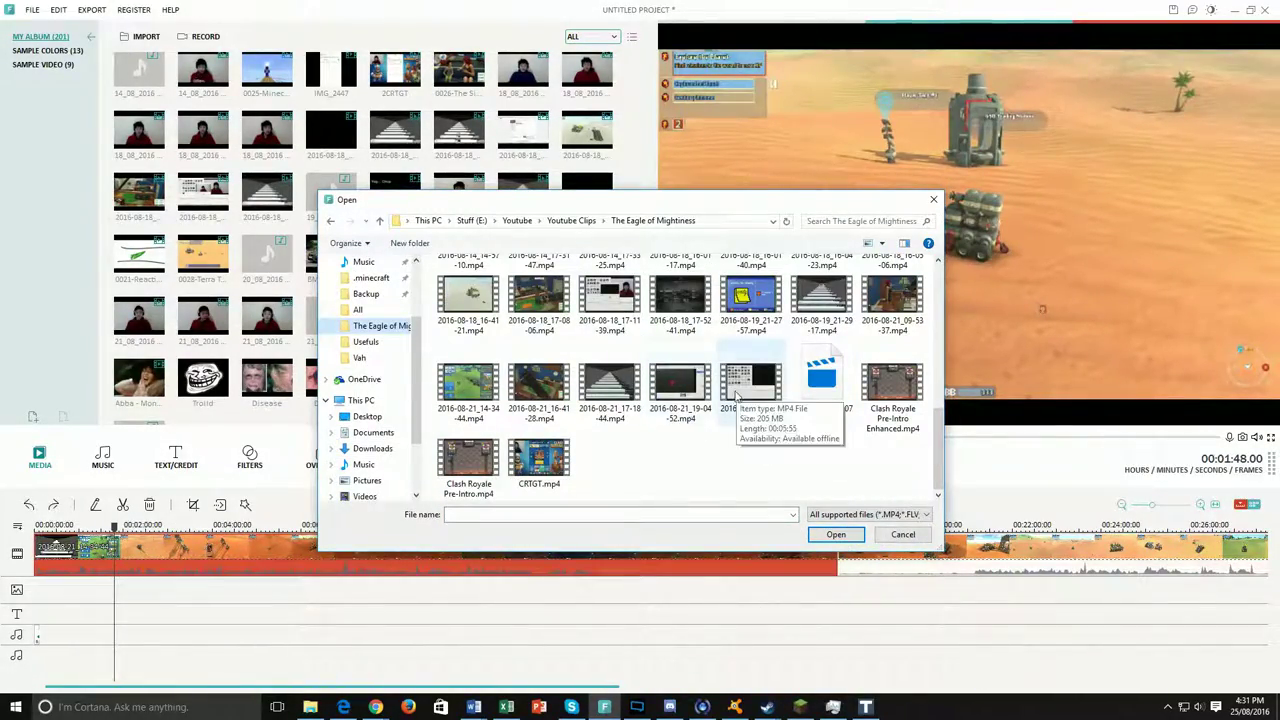
Import the 5:55-long, 205 MB recording from The Eagle of Mightiness folder and show the Movies settings in Fraps
double_click(738, 397)
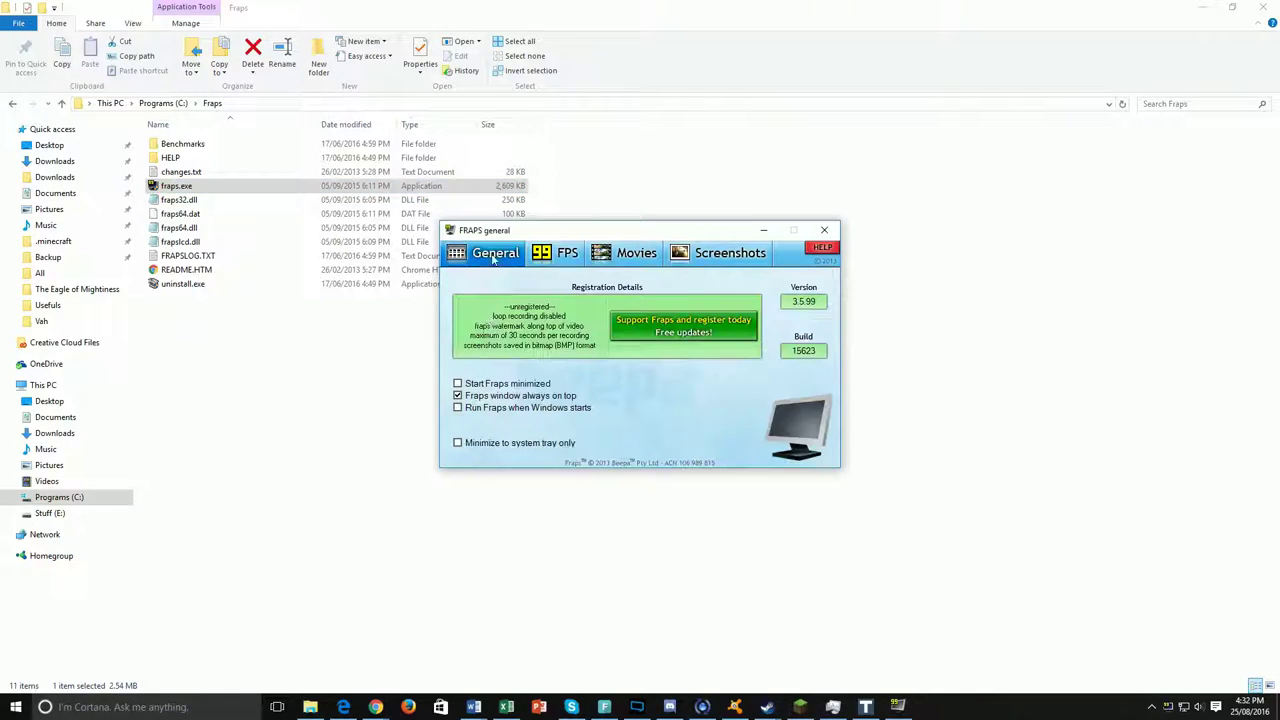
click(655, 256)
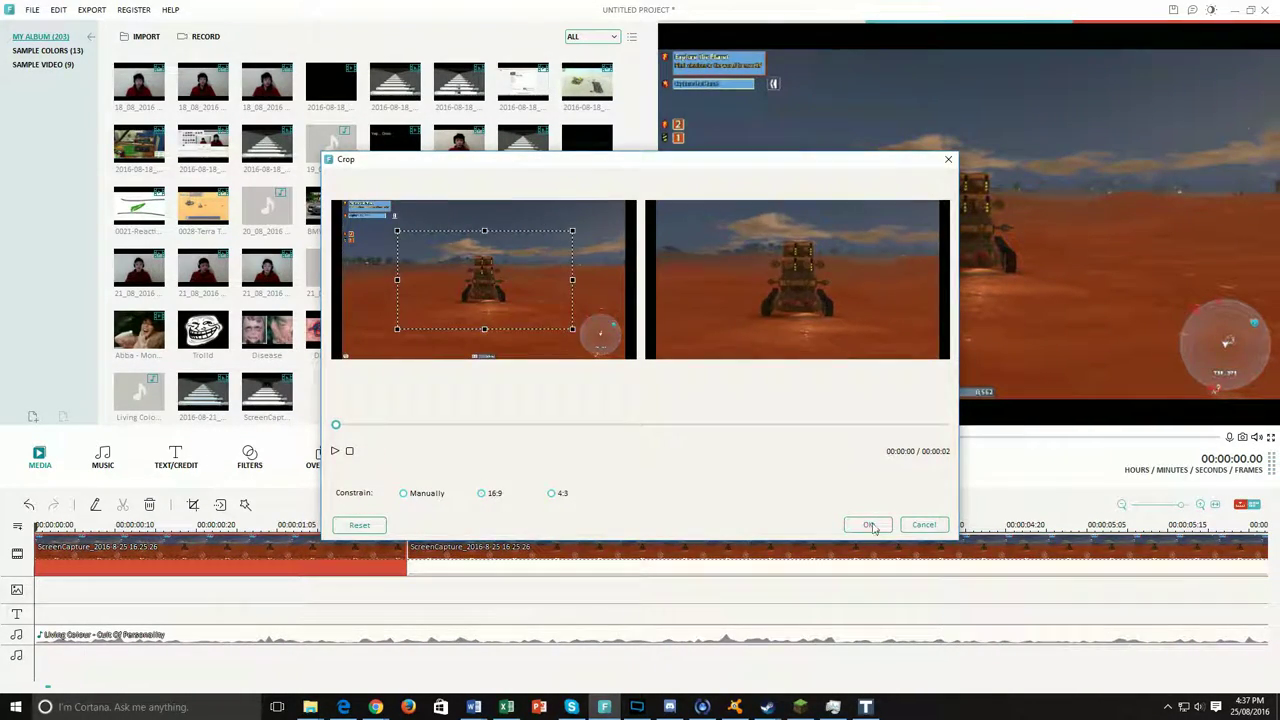
Crop the first ScreenCapture segment moderately and the second tightly around the vehicle, leaving the third segment at full frame
click(868, 525)
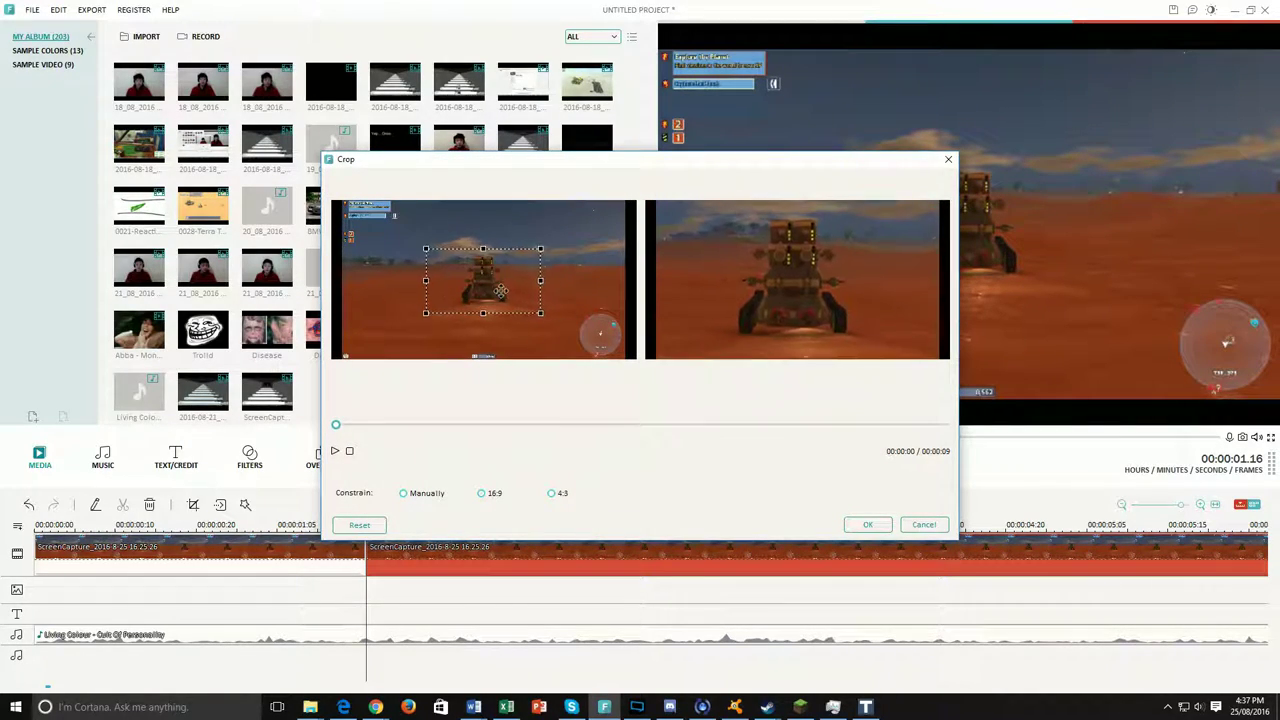
click(868, 525)
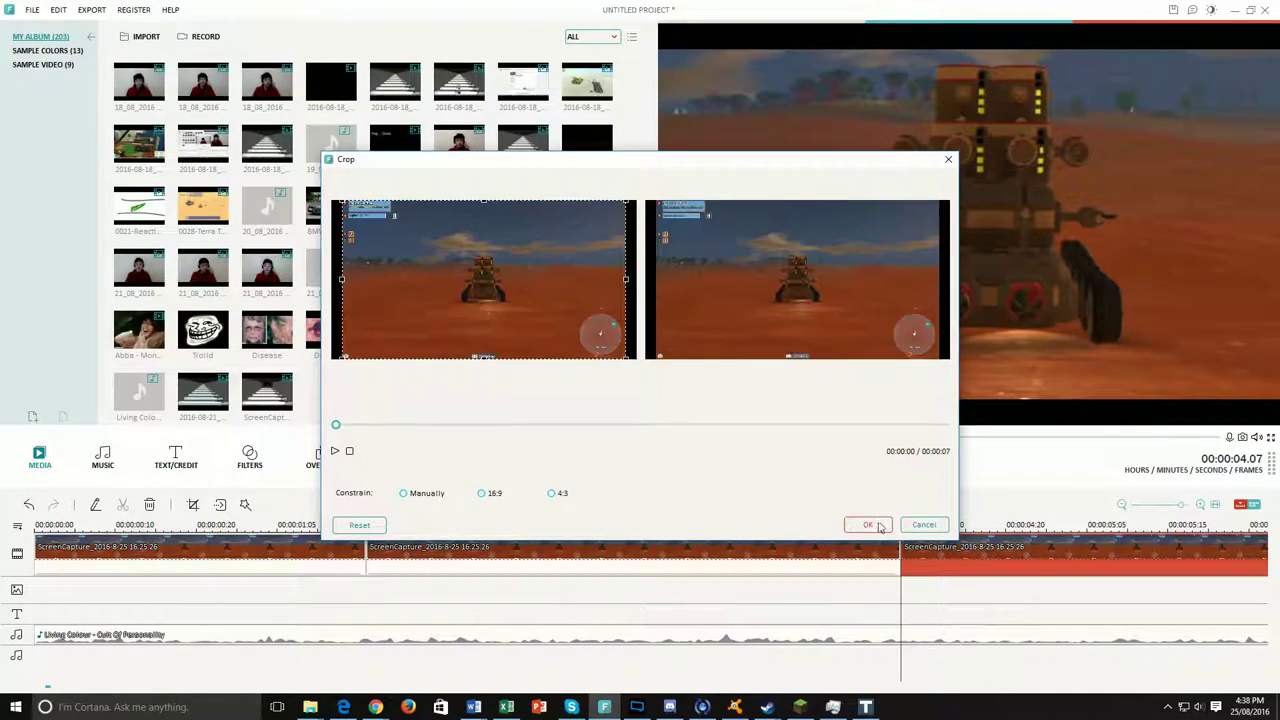
click(879, 526)
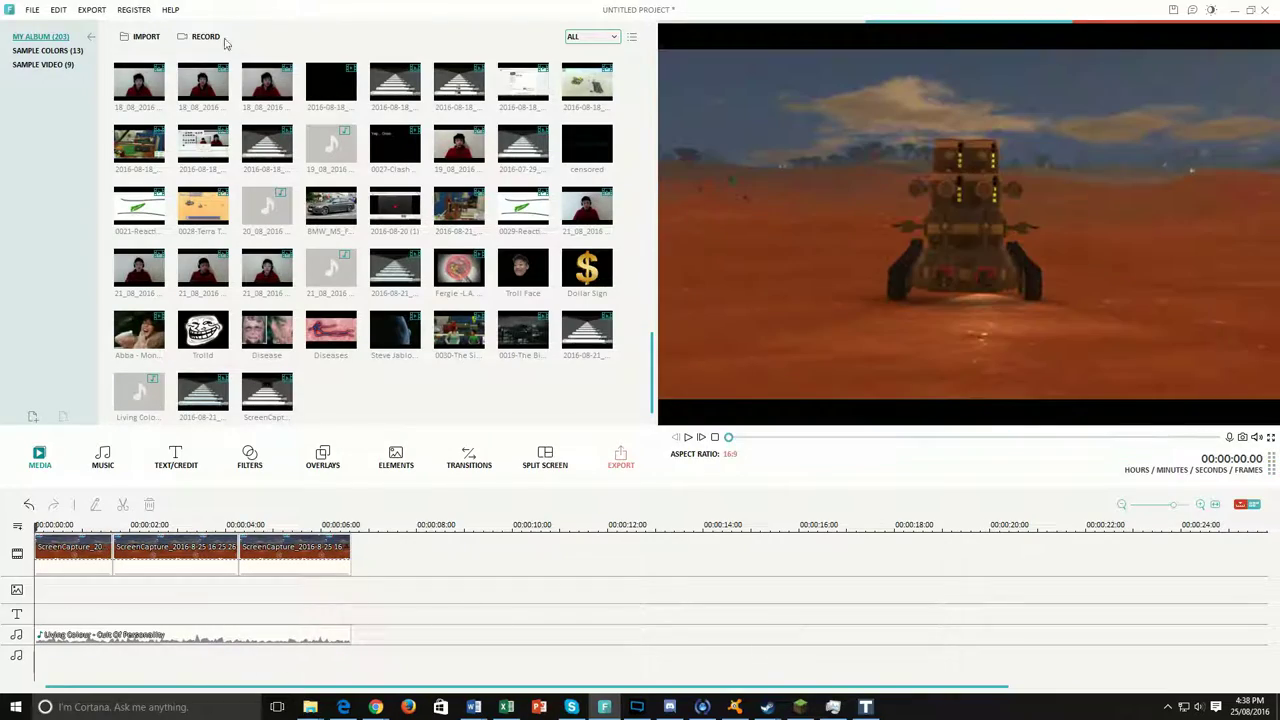
Move the voice-over clips so they start with the desert footage at 00:00:06.16, and play back the transition
click(207, 397)
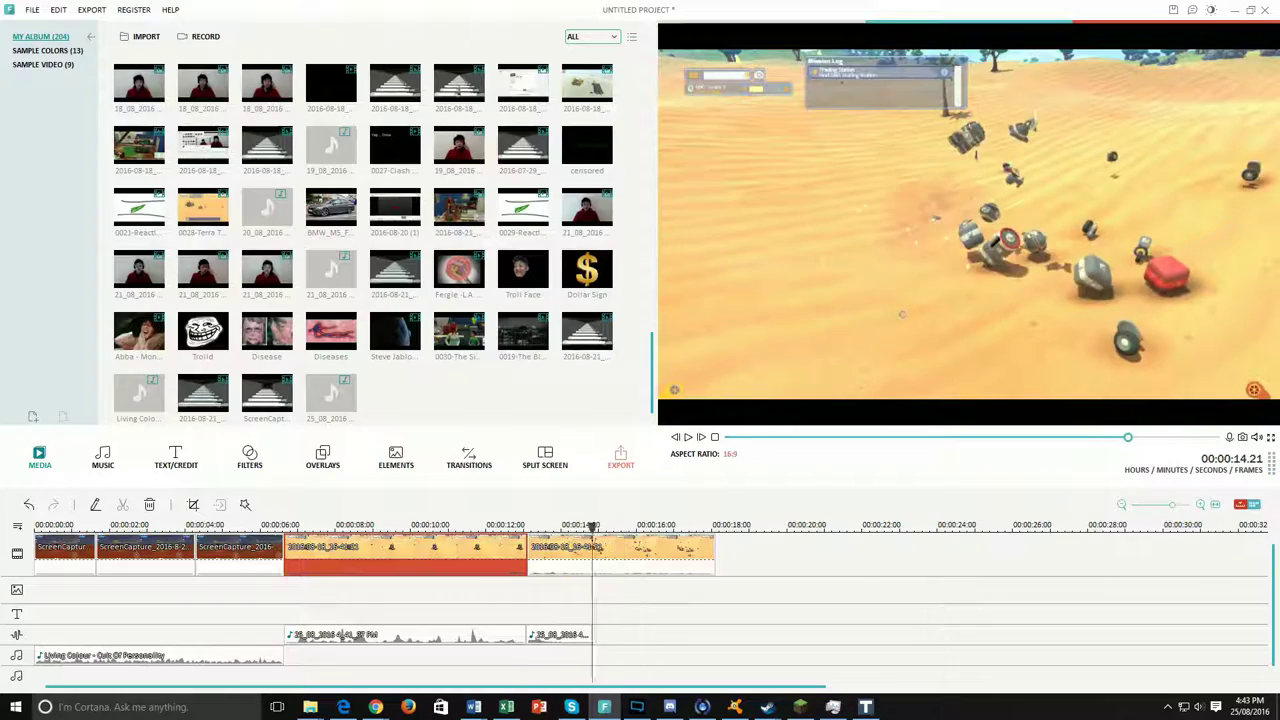
click(573, 566)
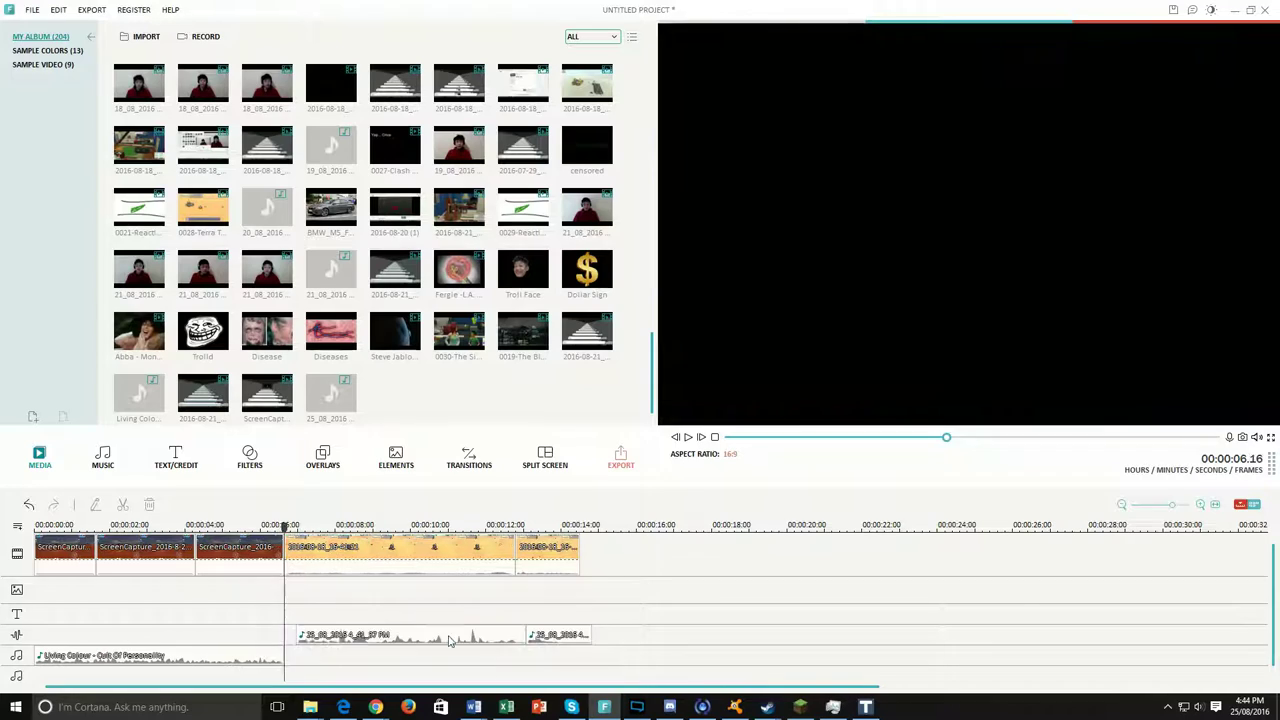
drag(450, 641, 438, 641)
key(space)
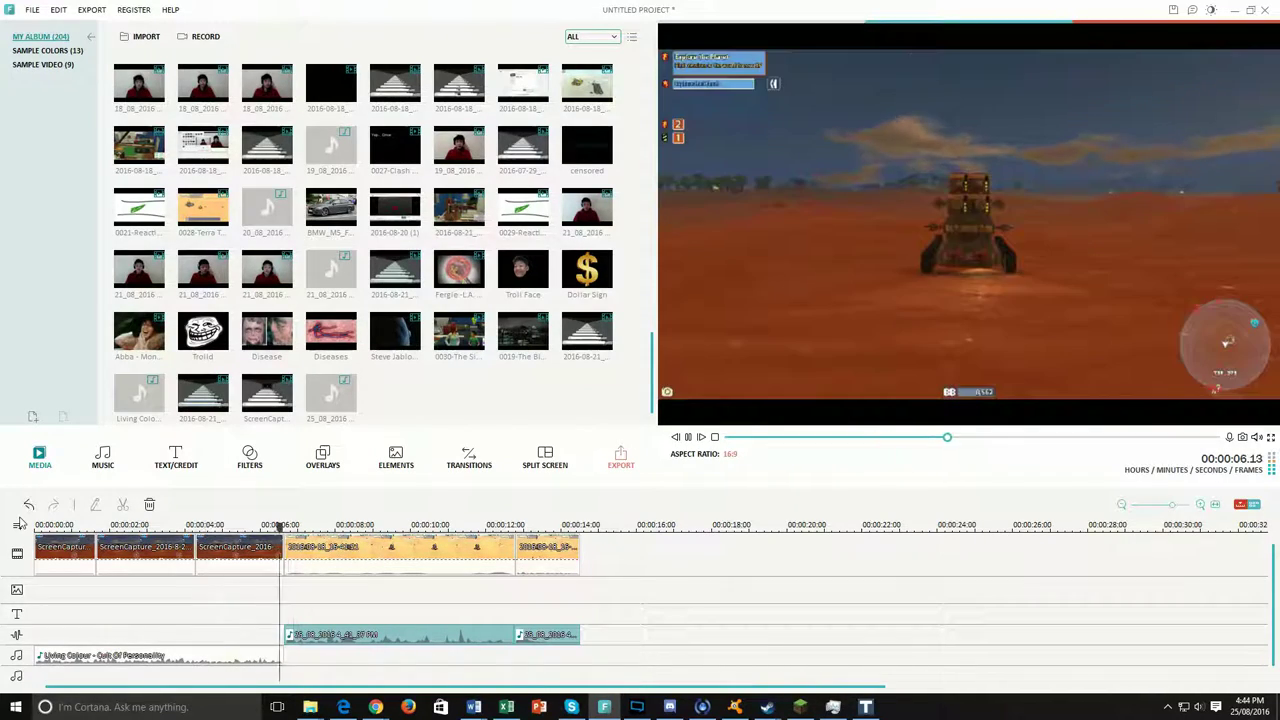
Open the Intro Song audio clip for editing
right_click(632, 652)
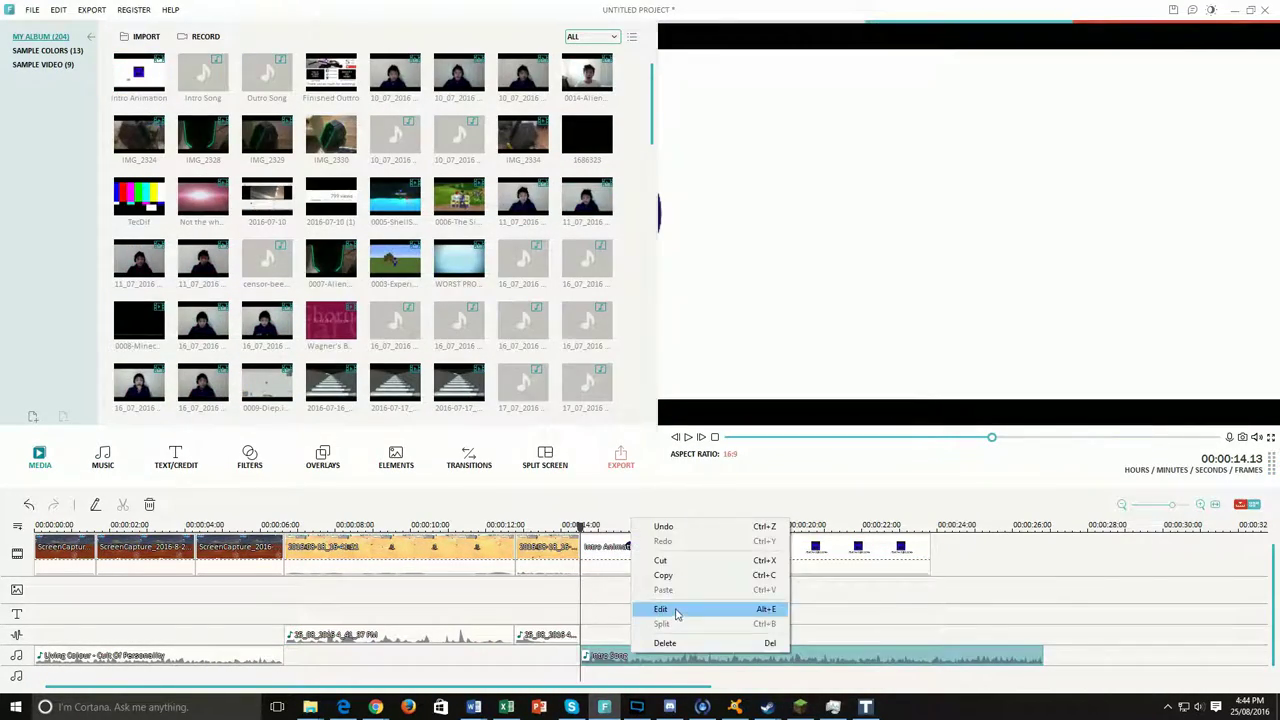
click(662, 608)
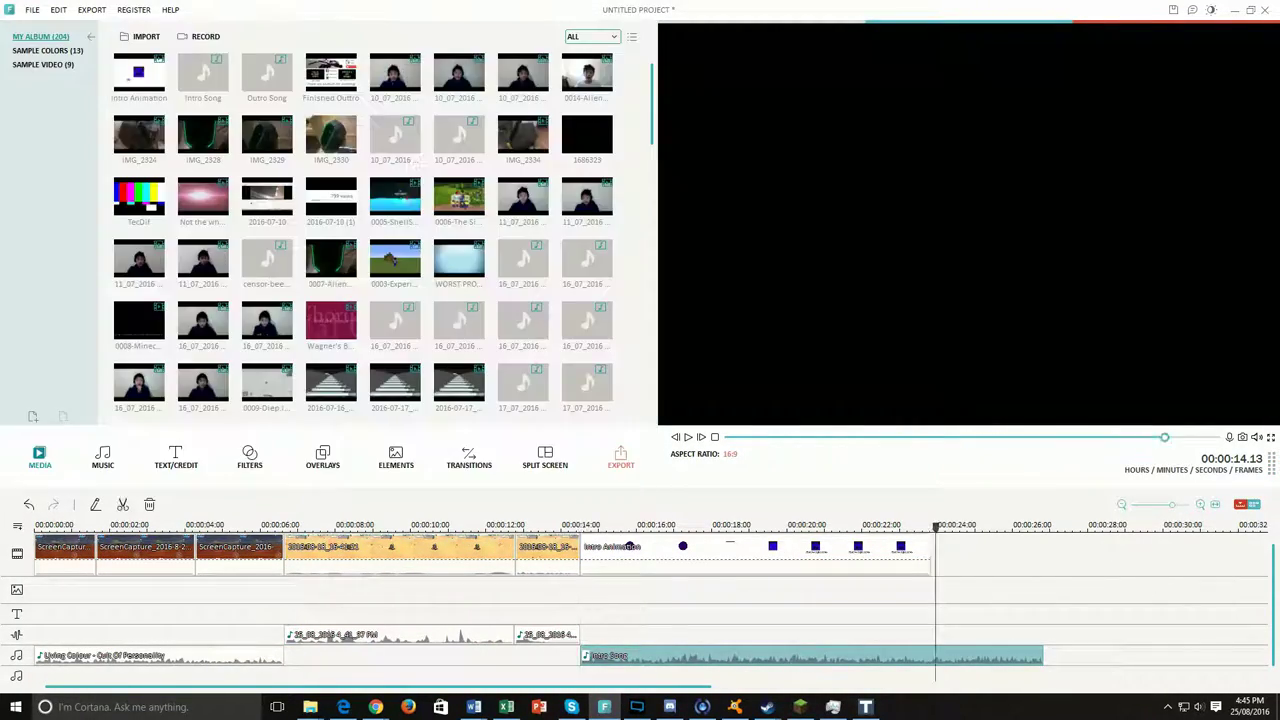
Place the Subtitle 2 title over the end of the intro animation at about 21 seconds and check its advanced text settings
drag(139, 50, 843, 626)
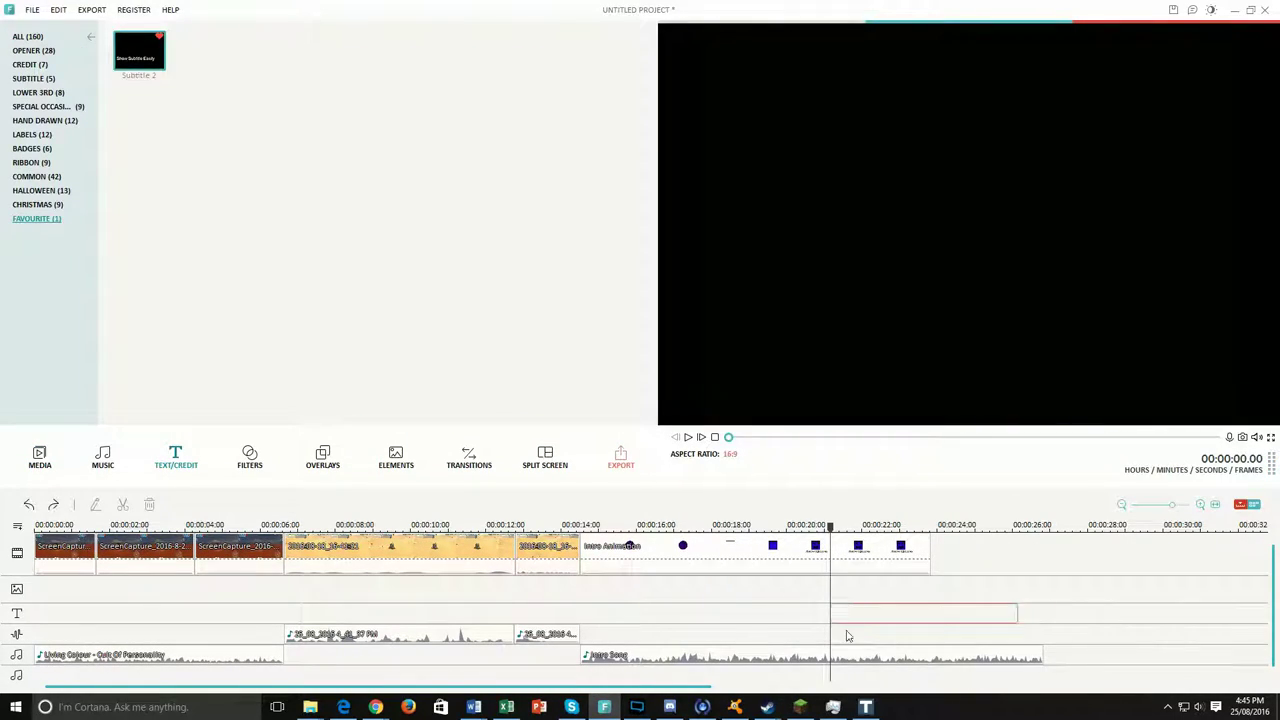
double_click(843, 614)
click(543, 474)
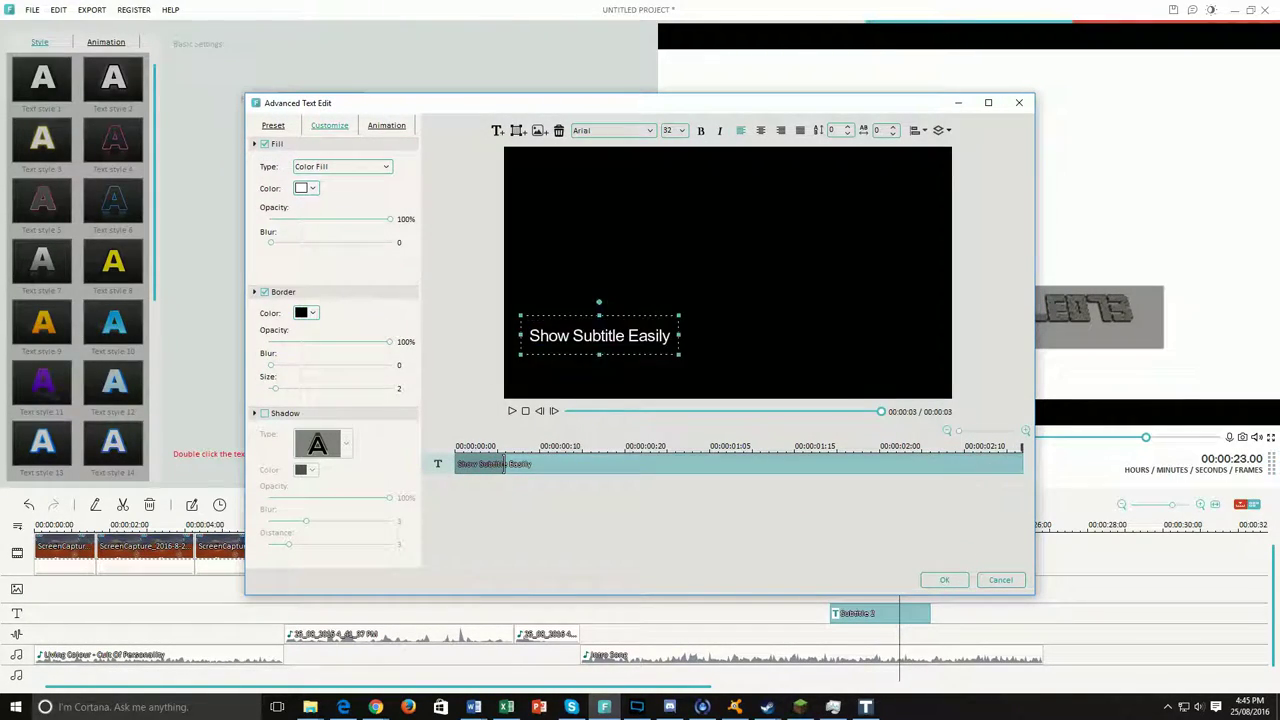
click(1019, 103)
key(Return)
click(629, 477)
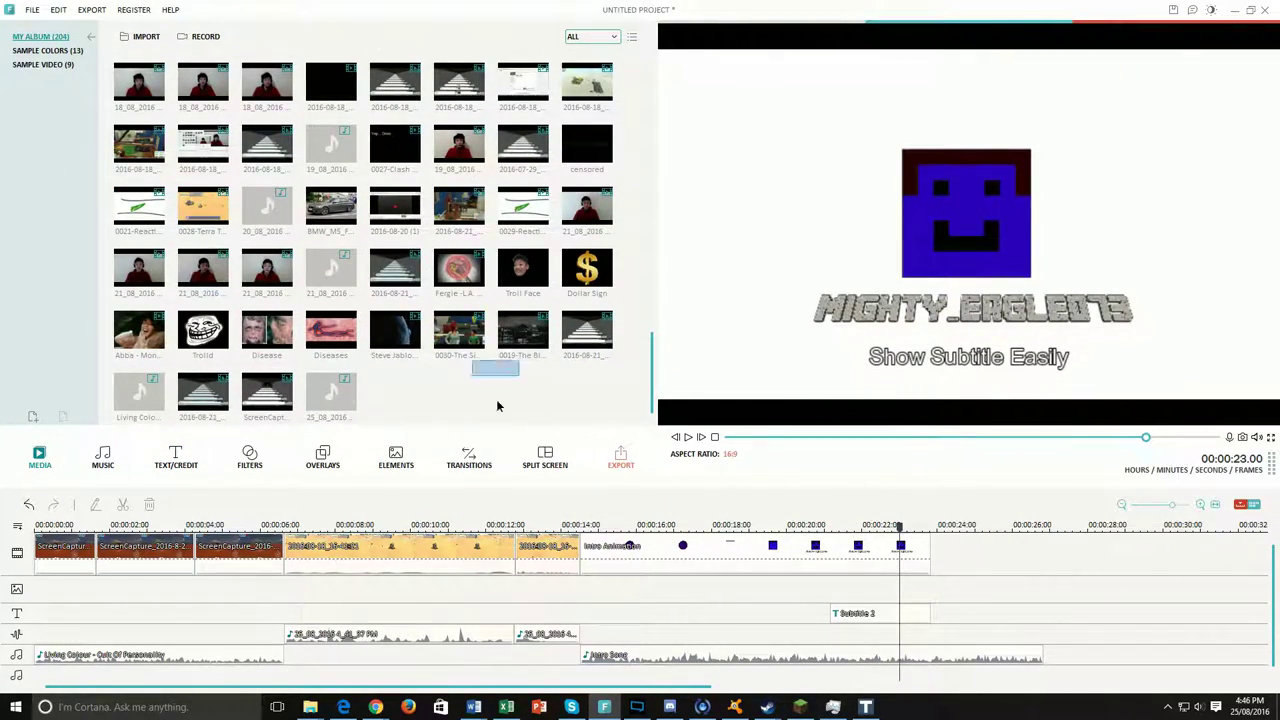
Preview the facecam and screen recordings in the media album to find the footage for the main section
click(140, 285)
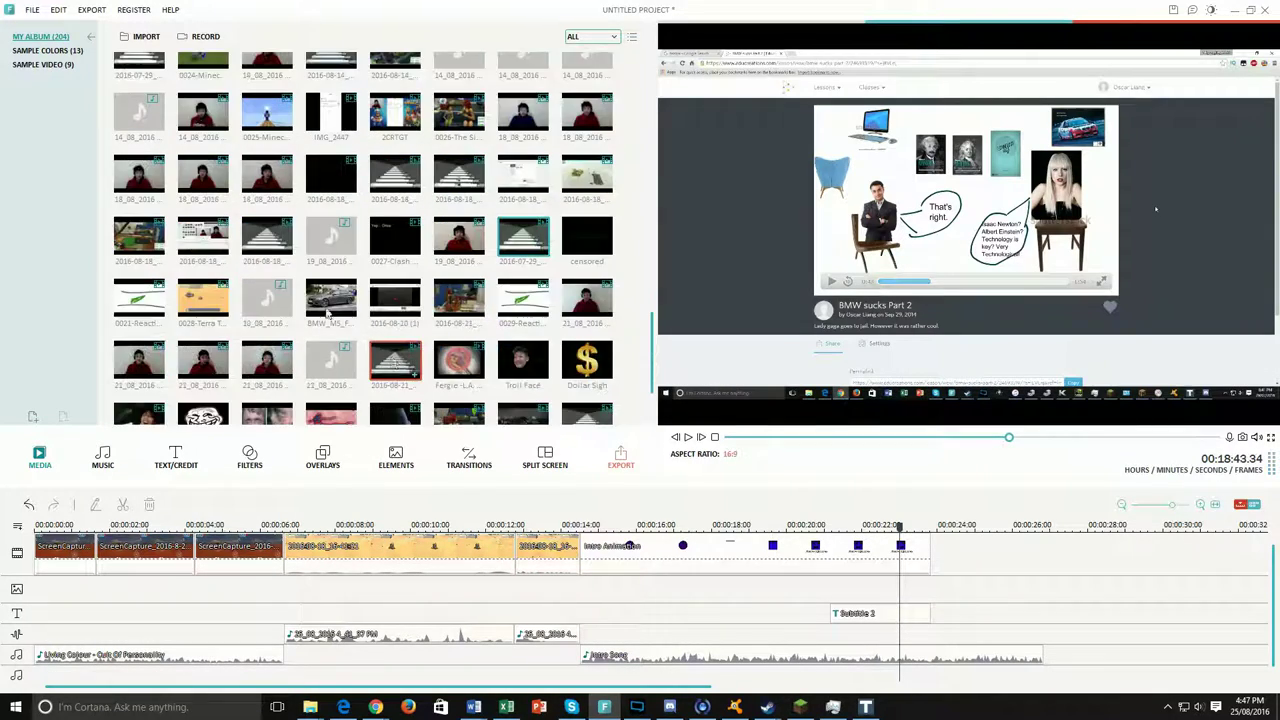
click(395, 207)
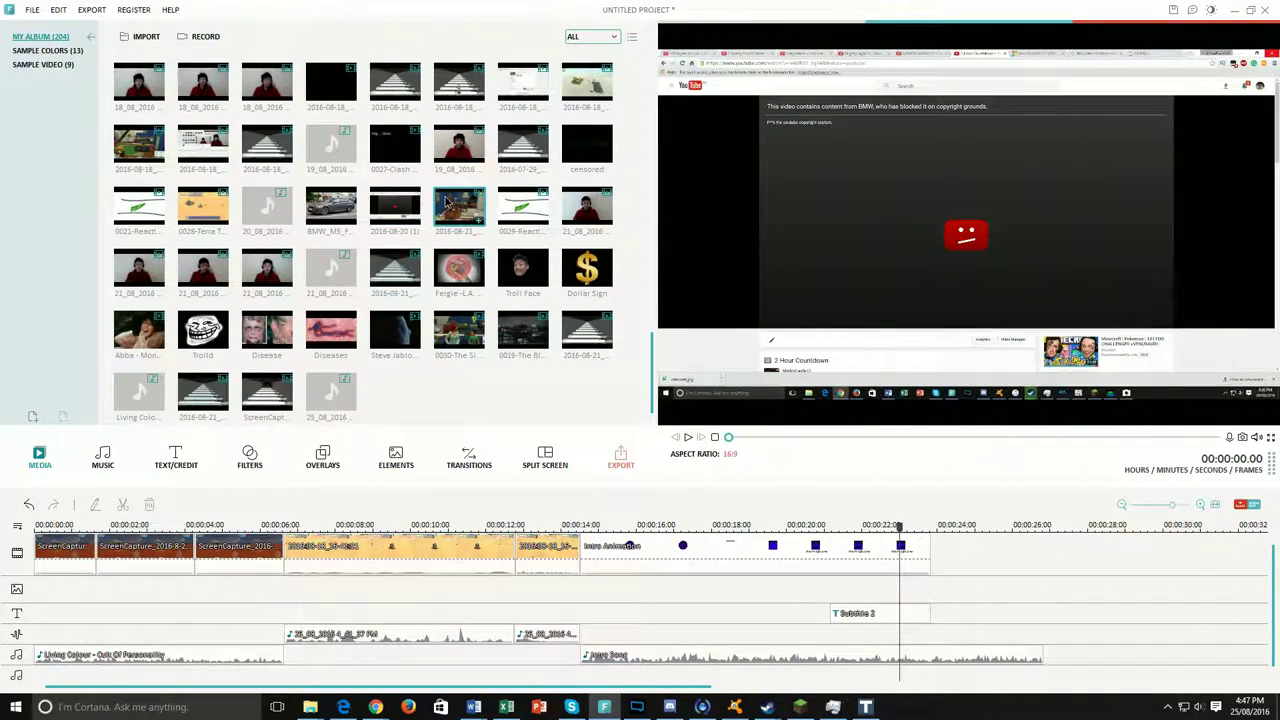
click(447, 204)
click(587, 207)
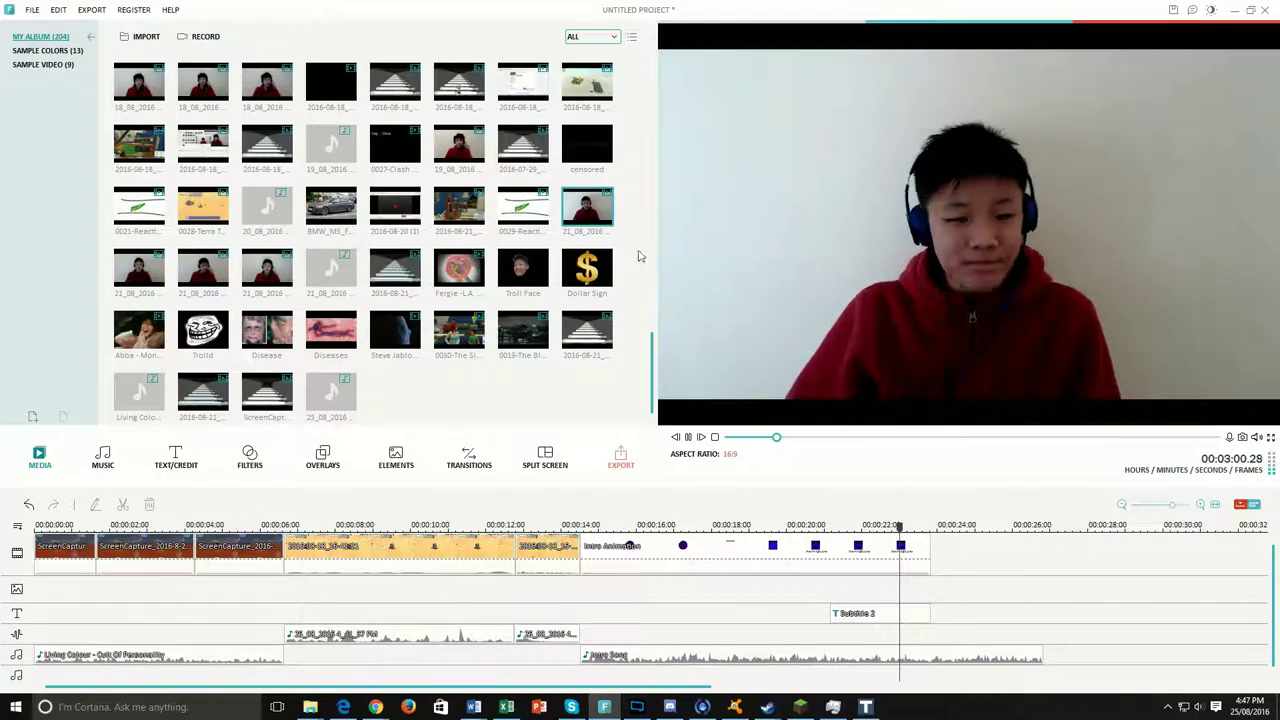
Place the TerraTech gameplay clip after the intro animation and overlay the matching facecam recording in the picture's upper-right corner
drag(796, 315, 935, 590)
click(587, 331)
drag(1066, 437, 68, 690)
click(643, 590)
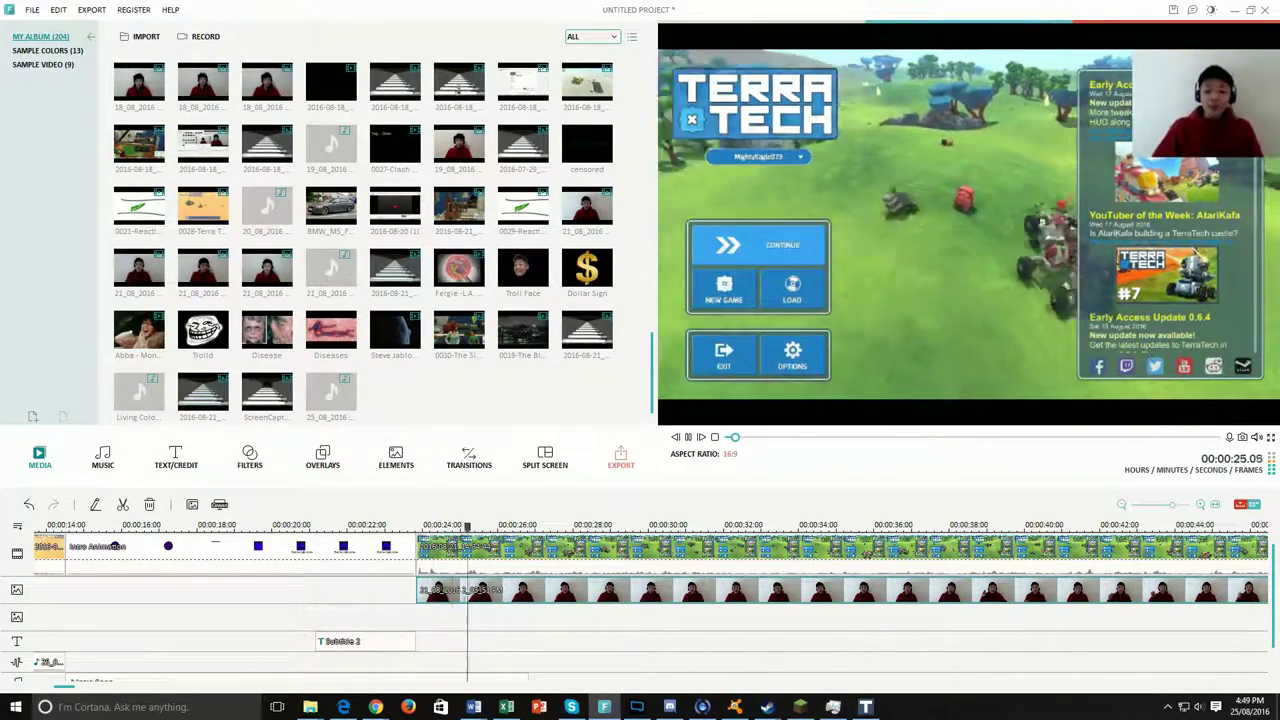
Cut the gameplay and facecam clips at about 00:00:32 and align the remaining segments on both tracks
click(770, 568)
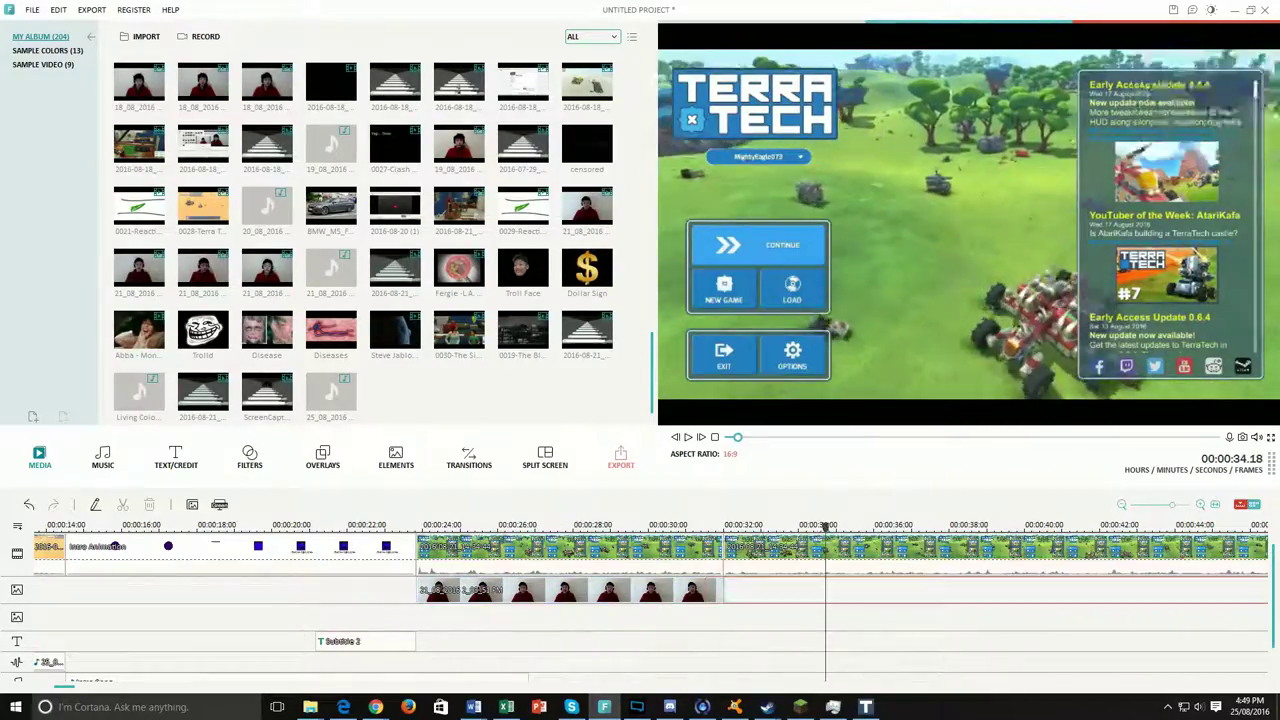
drag(785, 578, 600, 580)
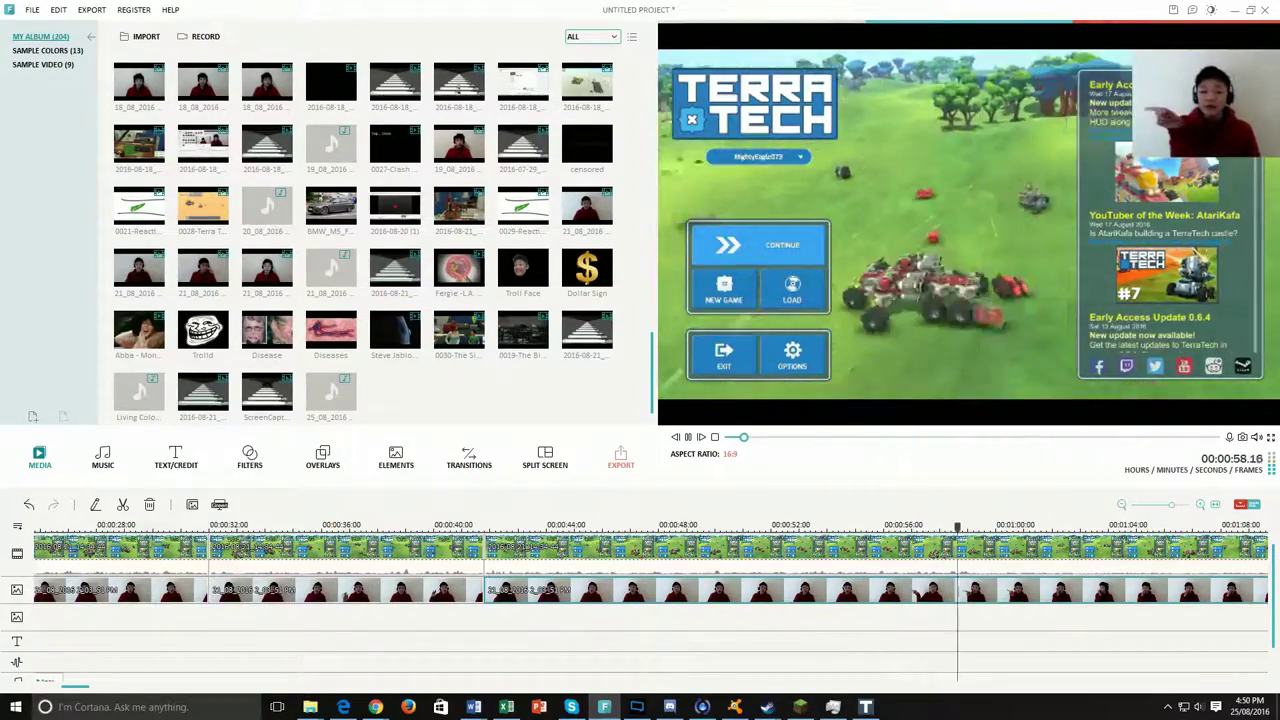
Preview older facecam recordings in the media album and reveal the 29_07_2016 recording in its source folder
scroll(380, 240, up, 5)
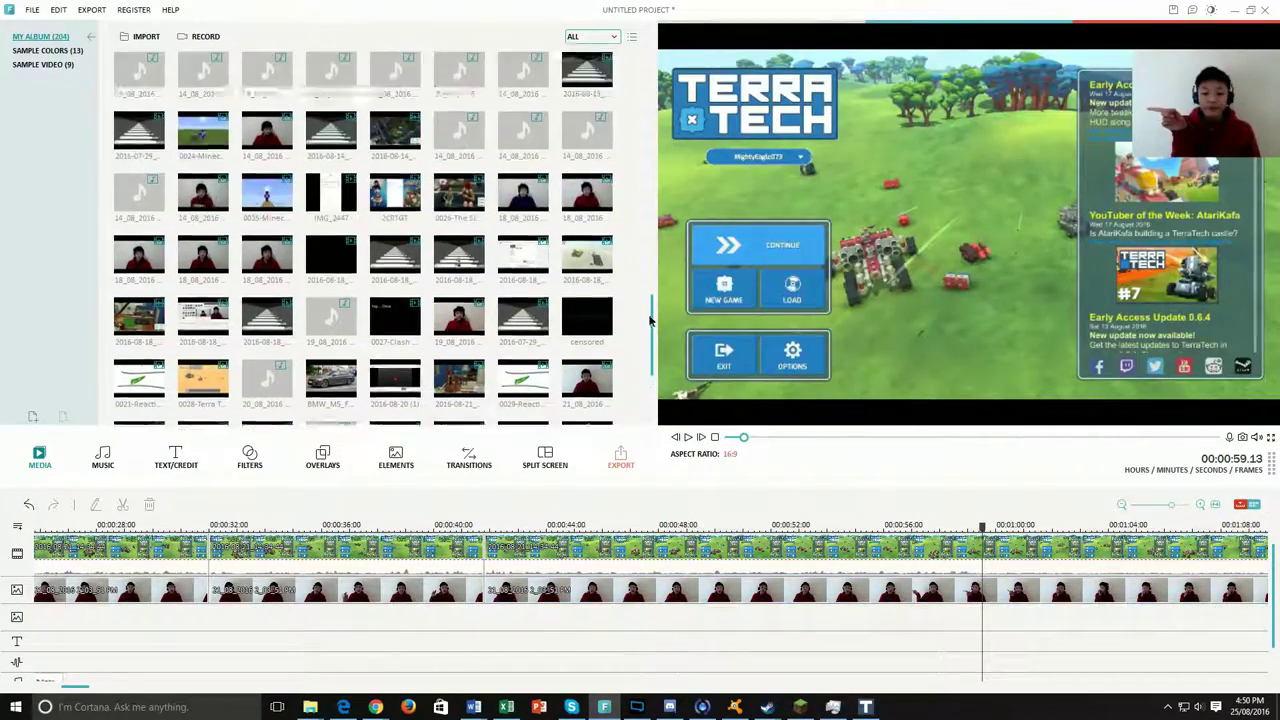
click(523, 222)
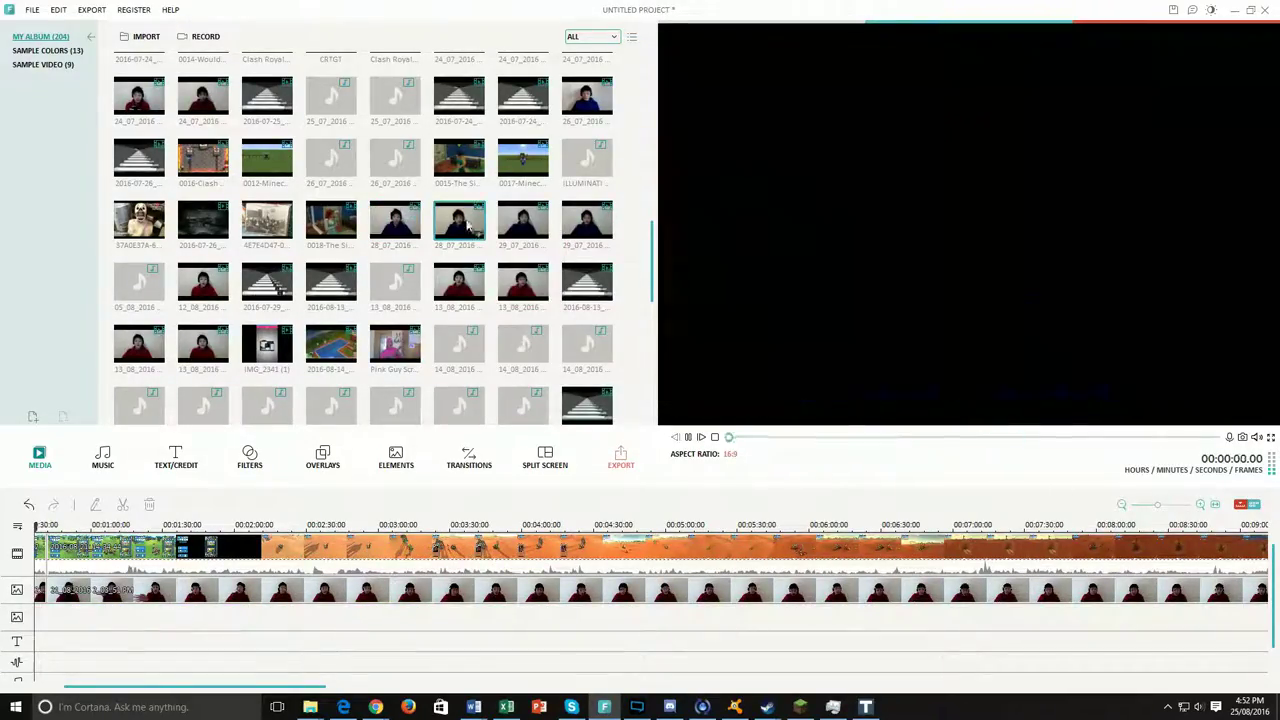
click(590, 356)
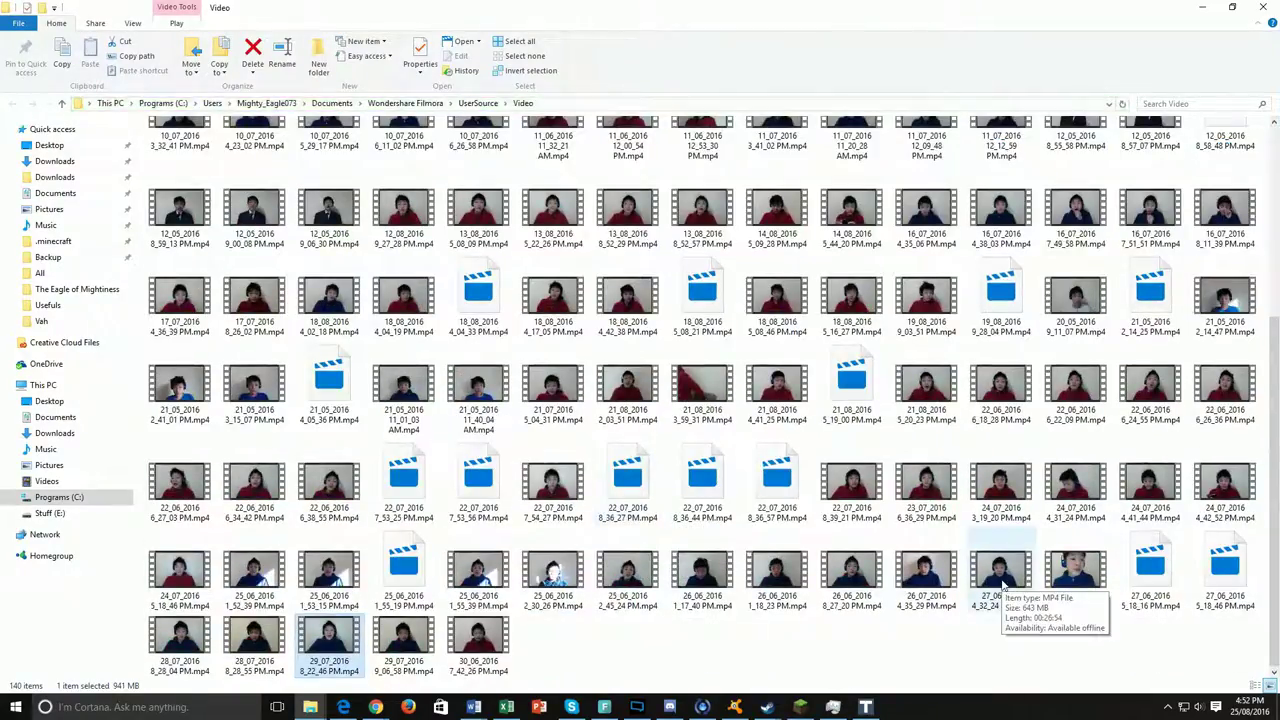
Sort the recordings in the Video folder by date, newest first
right_click(873, 620)
mouse_move(940, 460)
click(1075, 545)
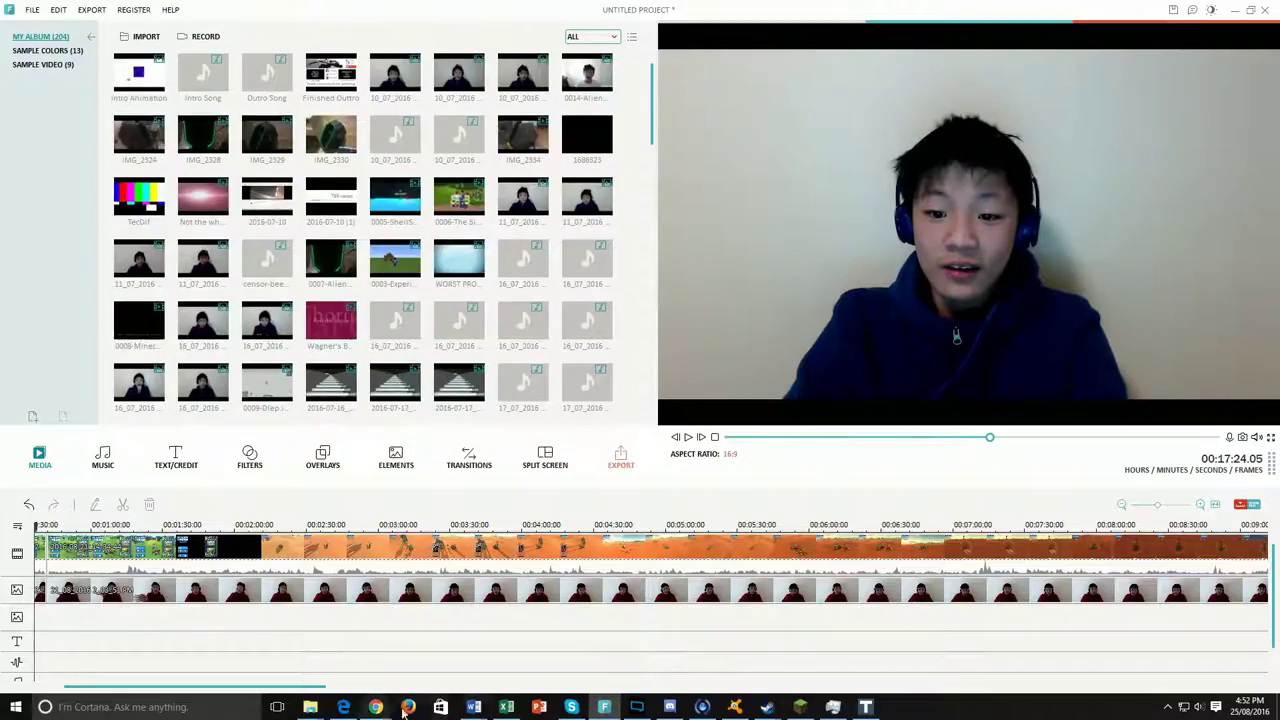
Check the free space on the computer's drives in This PC
click(310, 707)
click(310, 650)
key(alt+Up)
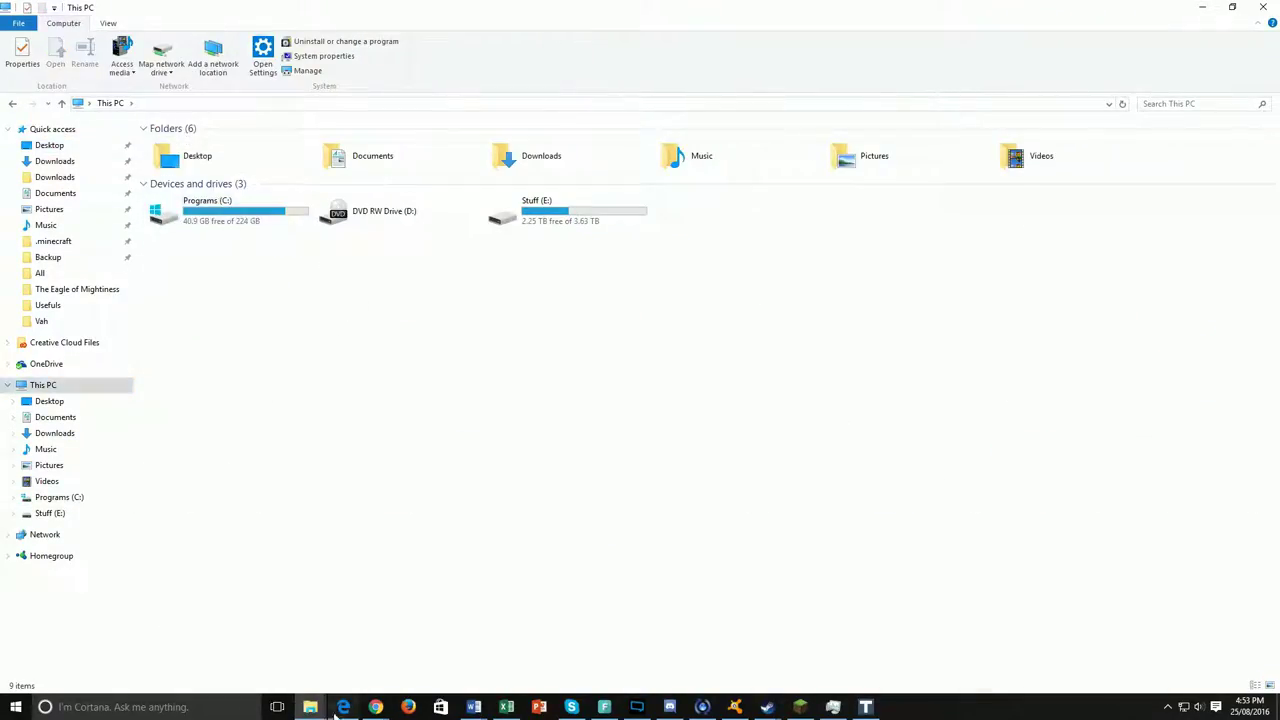
key(alt+Tab)
Delete all facecam recordings dated 07_07_2016 or earlier from the Video folder and return to the video project
click(571, 489)
drag(1265, 338, 637, 622)
key(Delete)
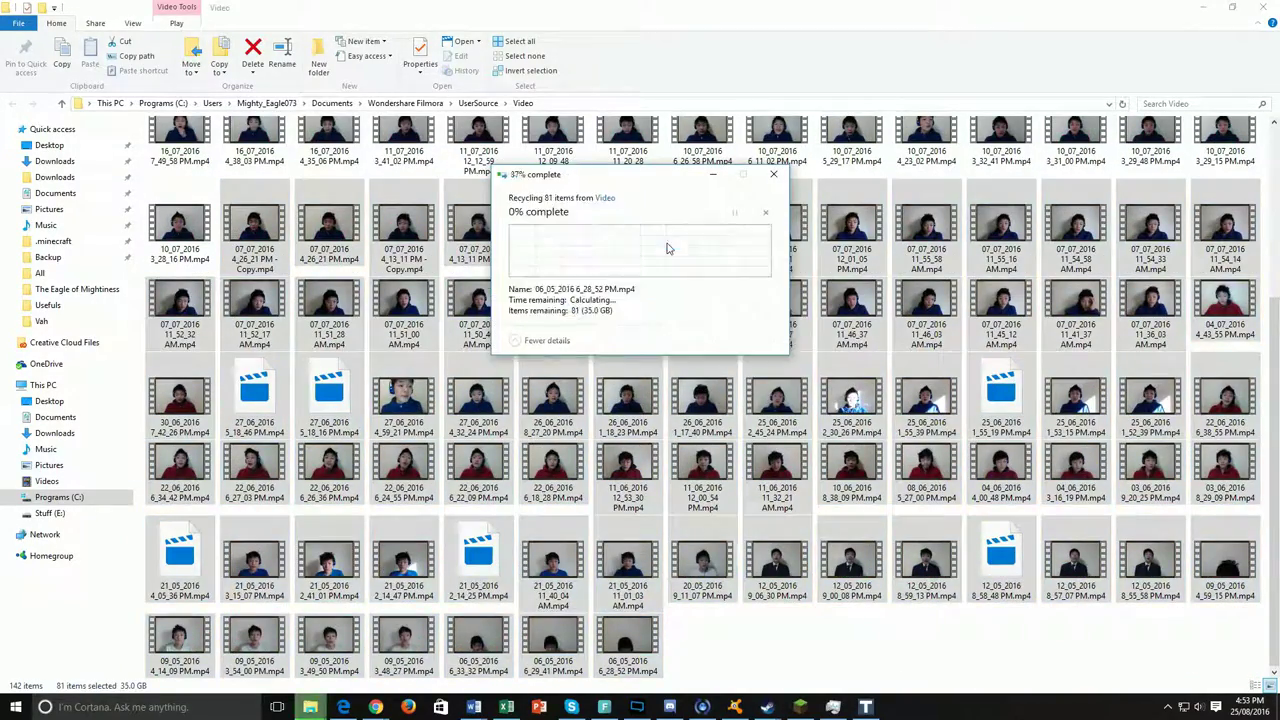
key(alt+Tab)
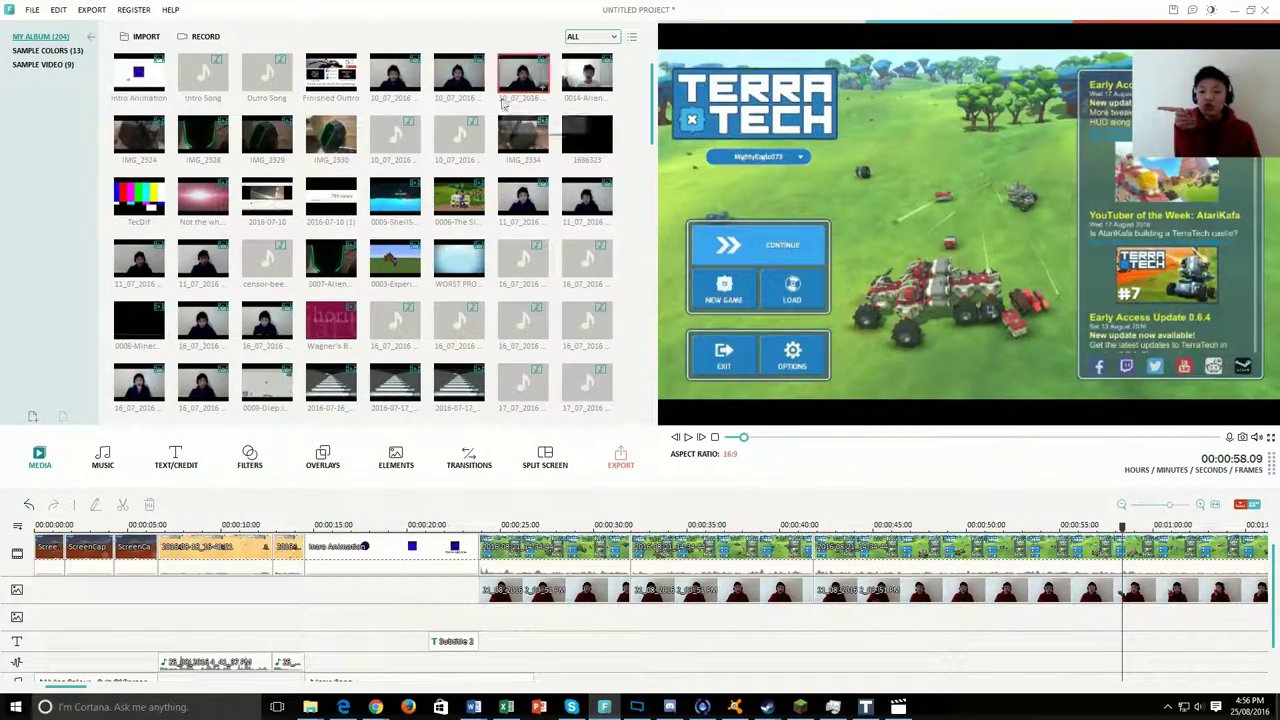
Cut the main-menu section from about 0:54 to 1:09 out of both the gameplay and facecam tracks
drag(867, 447, 1135, 462)
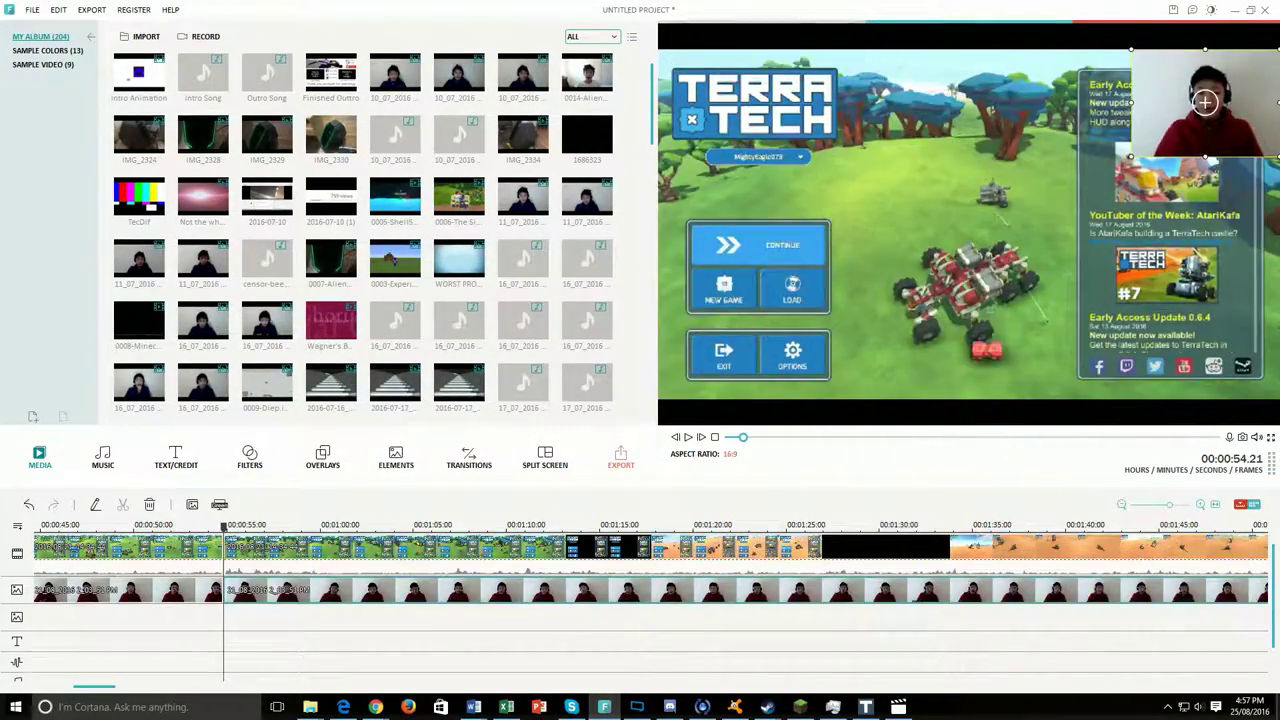
key(space)
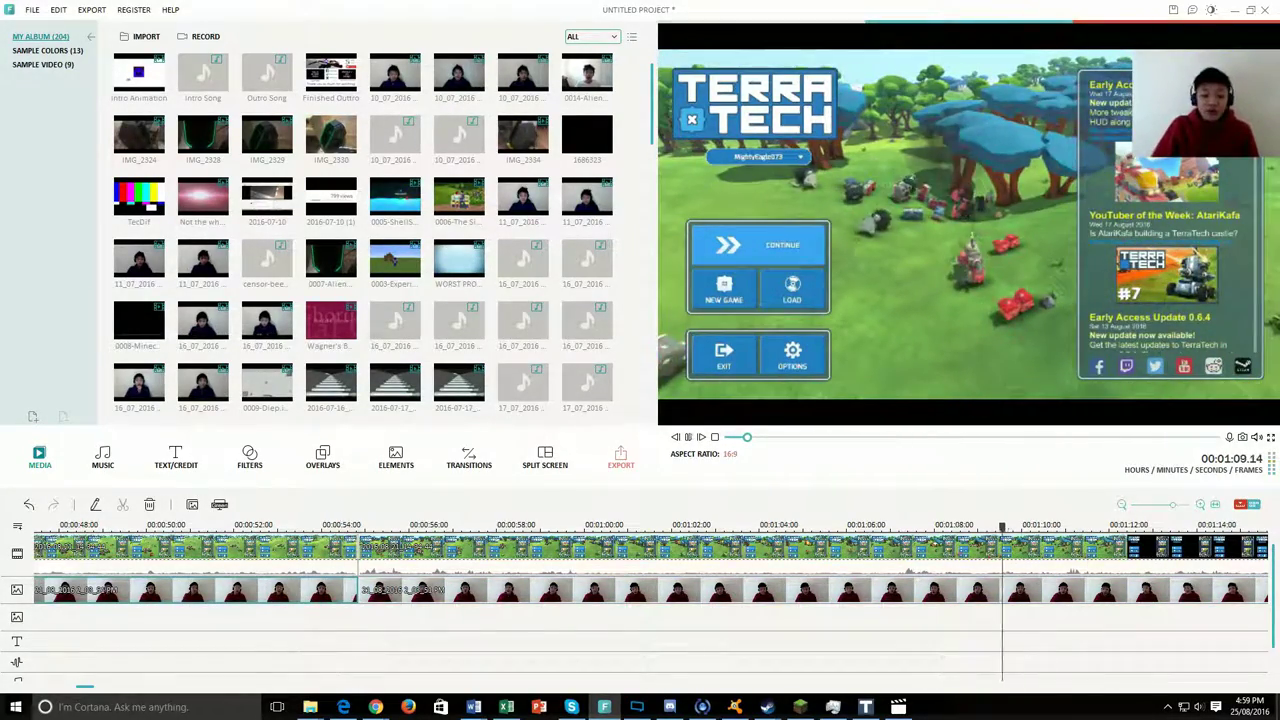
key(ctrl+b)
click(988, 548)
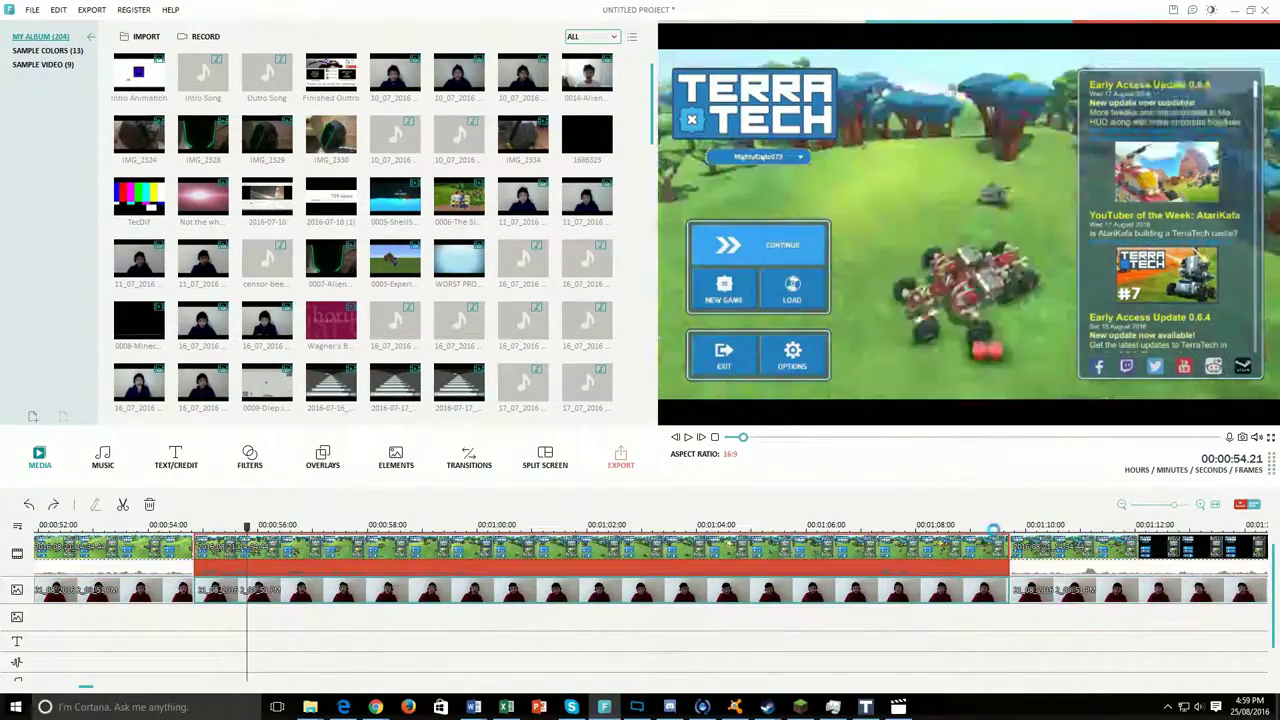
key(Delete)
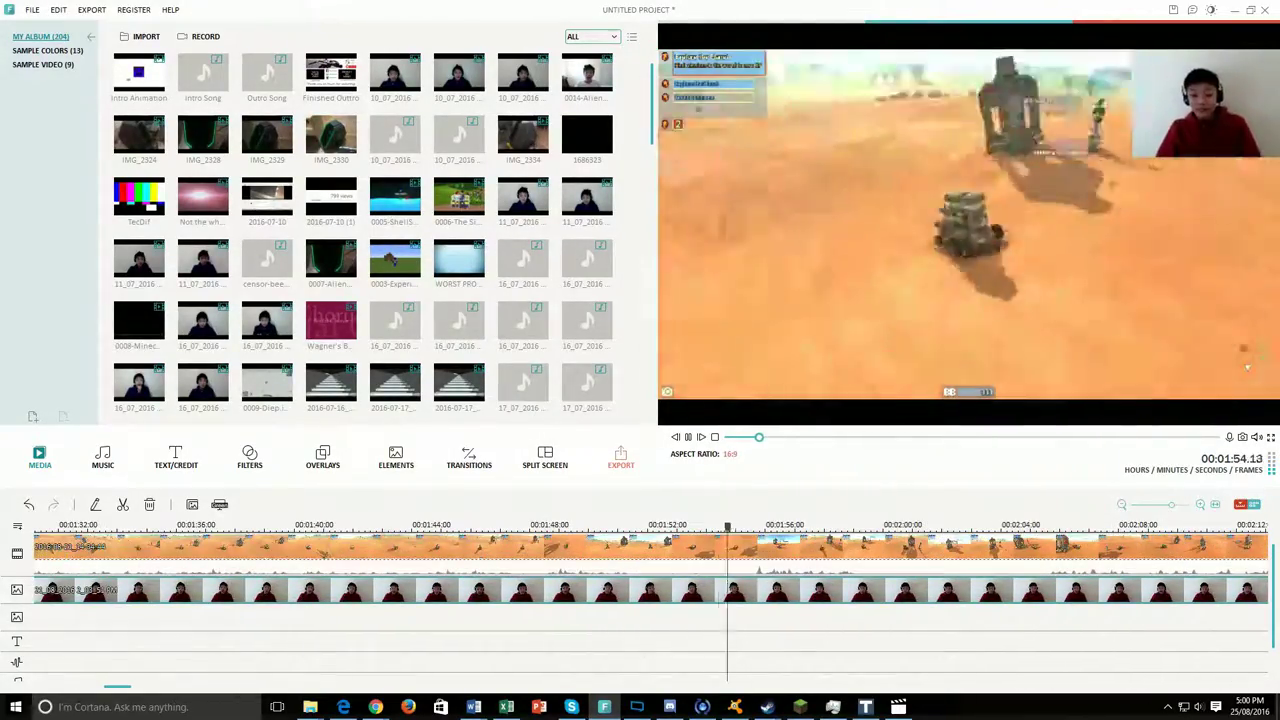
Split the gameplay and facecam at about 1:54 and 2:41 and delete the unwanted section of the desert footage
key(ctrl+b)
key(ctrl+b)
key(Delete)
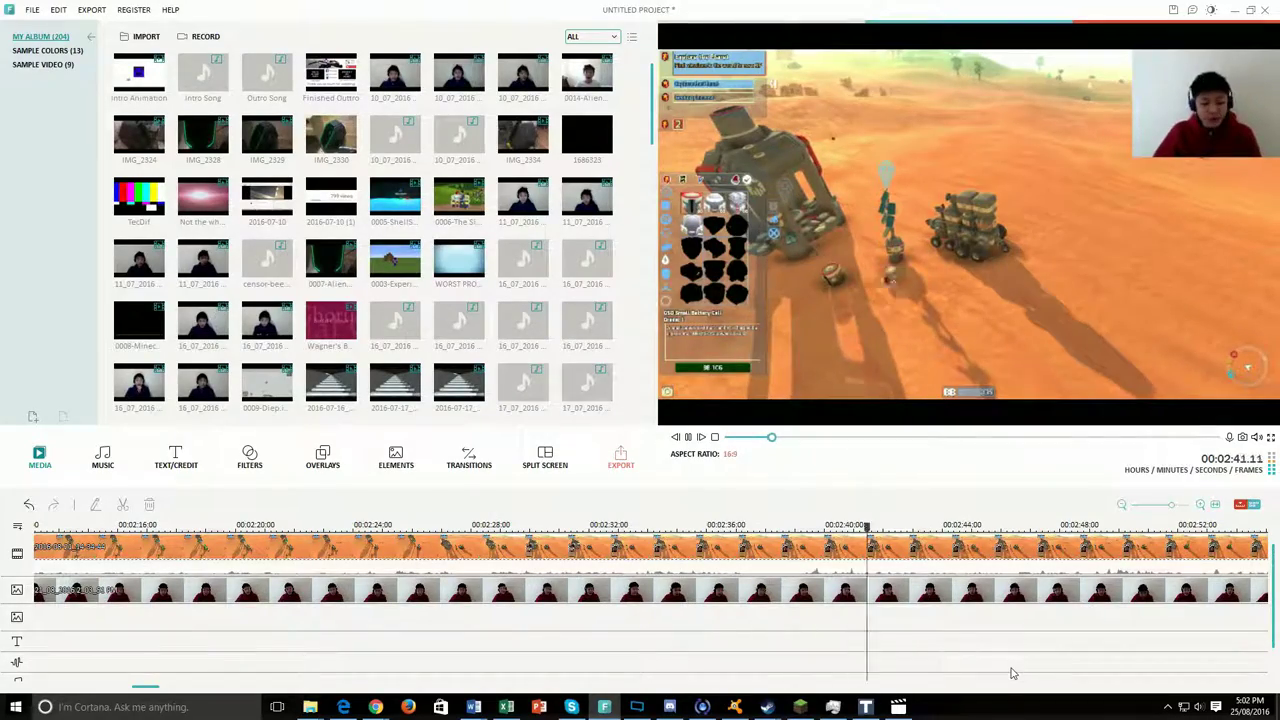
key(ctrl+b)
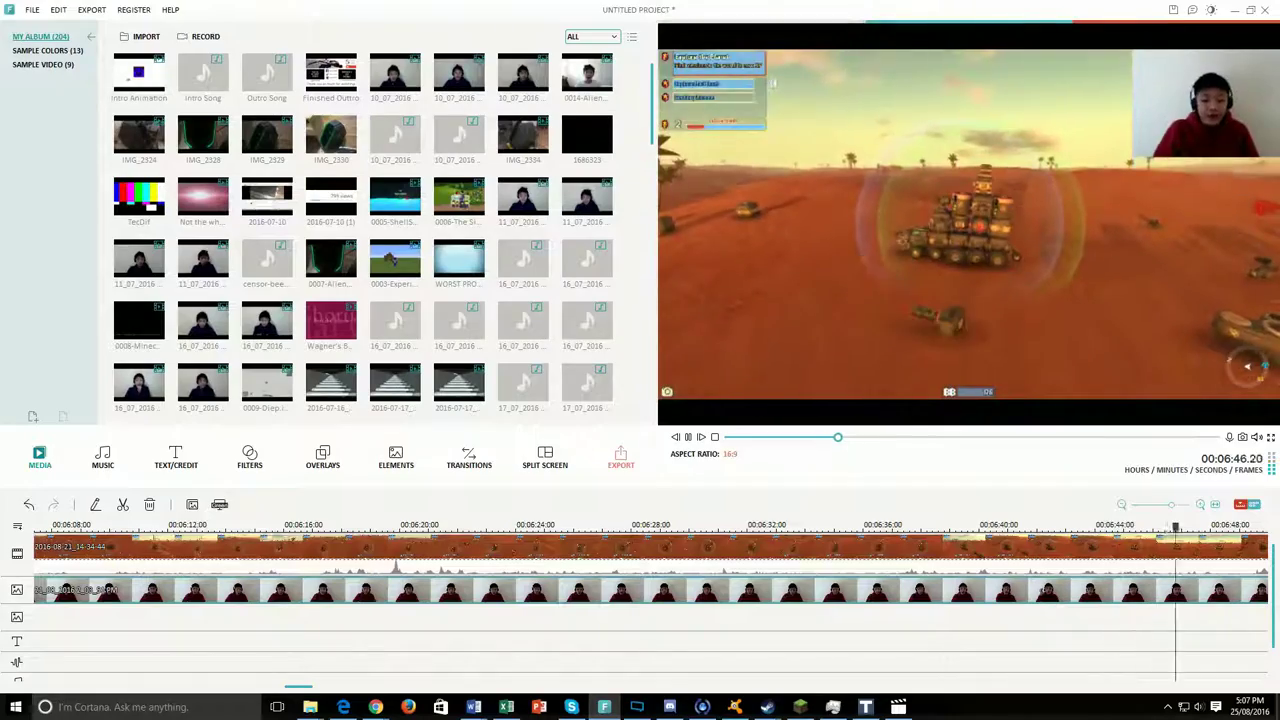
Review the trading station gameplay and cut both tracks into sections from about 9:23 to 10:15 to remove unwanted footage
scroll(627, 668, down, 3)
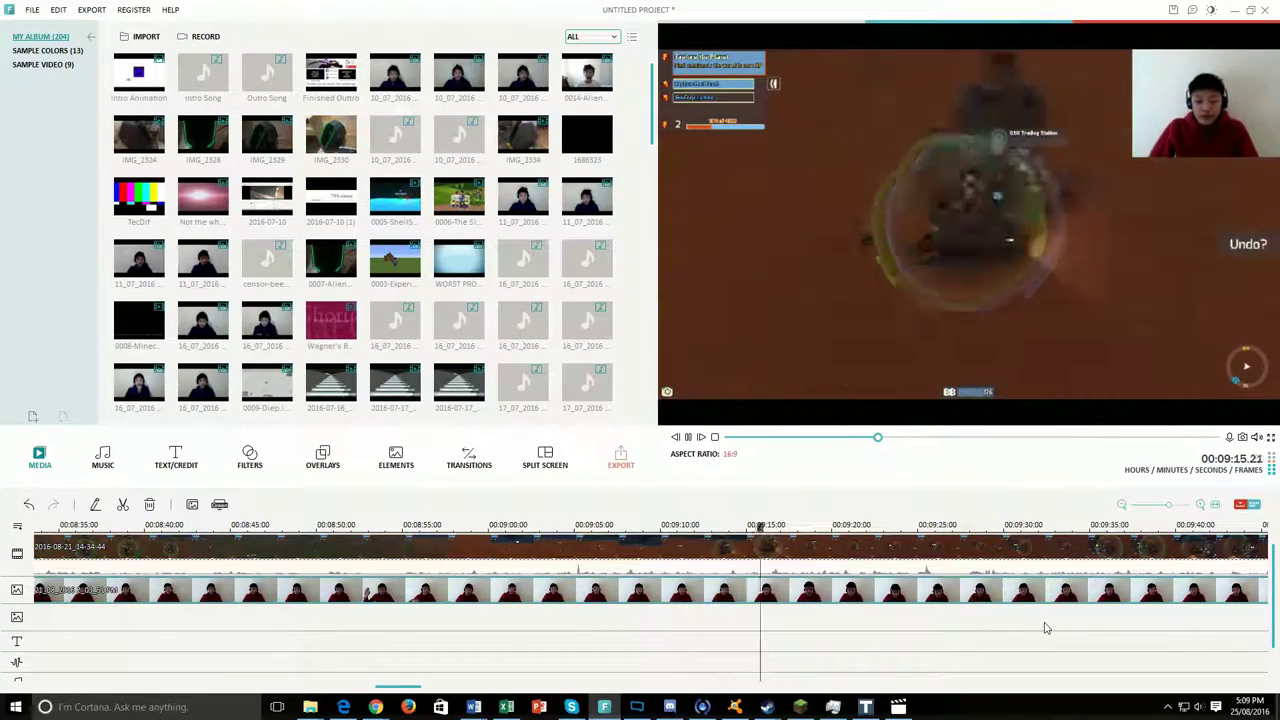
click(940, 540)
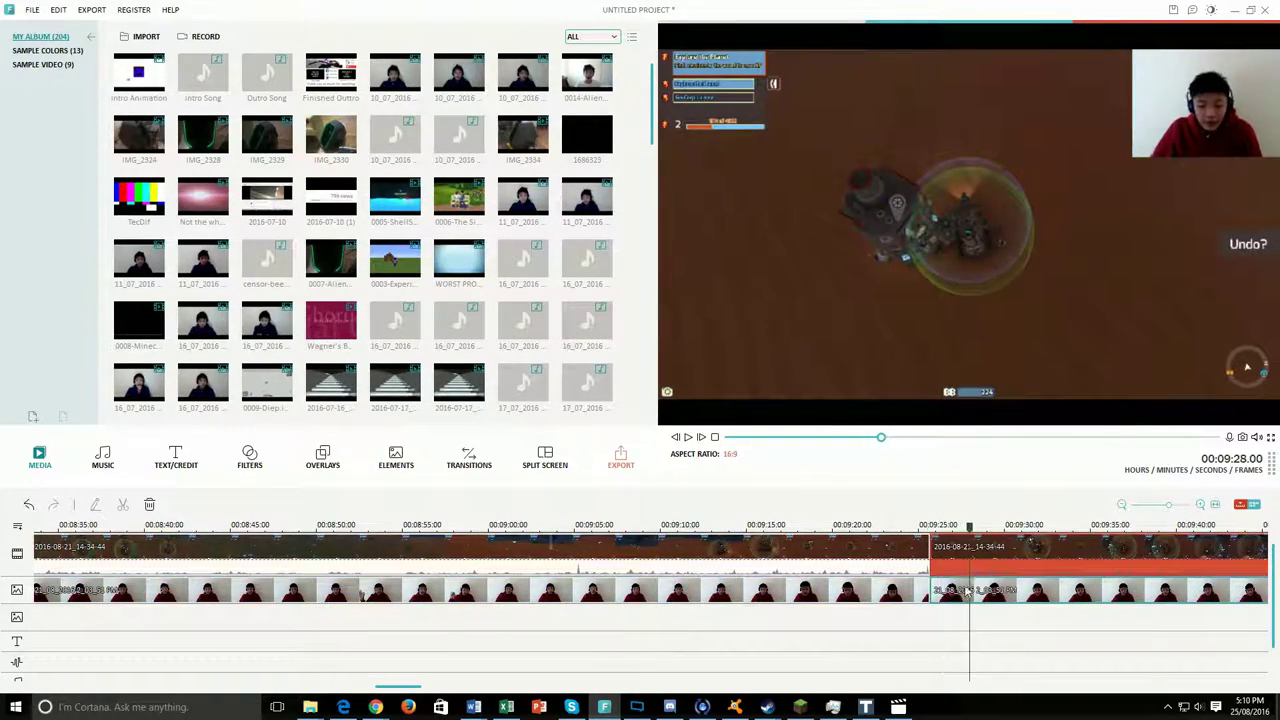
drag(995, 525, 910, 525)
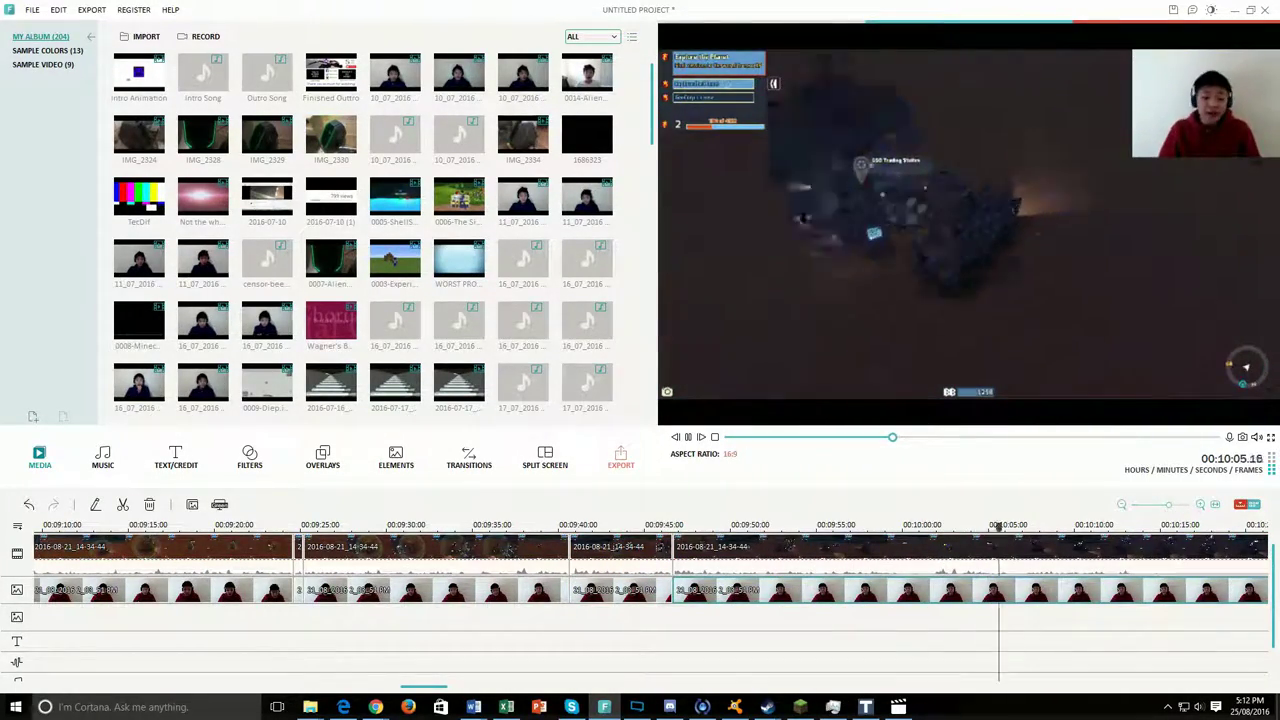
drag(996, 525, 1082, 525)
drag(1168, 525, 980, 525)
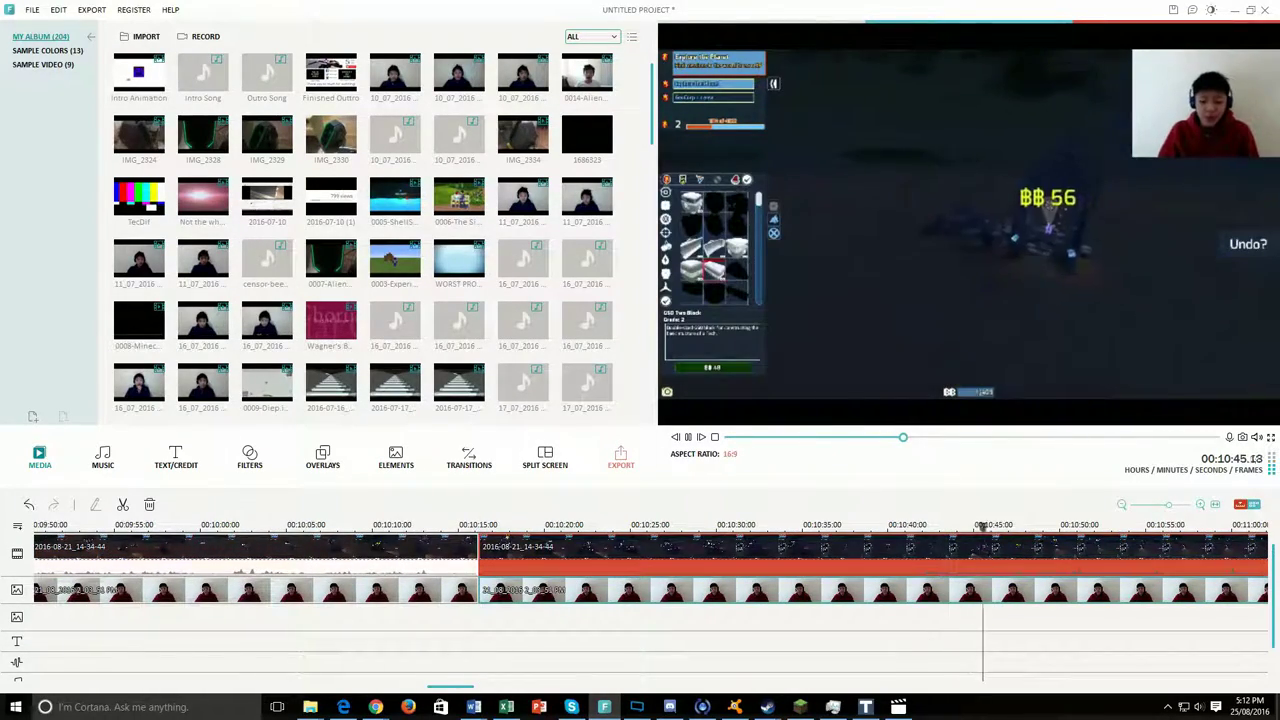
Split the footage at about 11:07 and 12:00 and remove the facecam between those two points
drag(1066, 525, 855, 525)
drag(965, 525, 1074, 525)
drag(1185, 525, 787, 525)
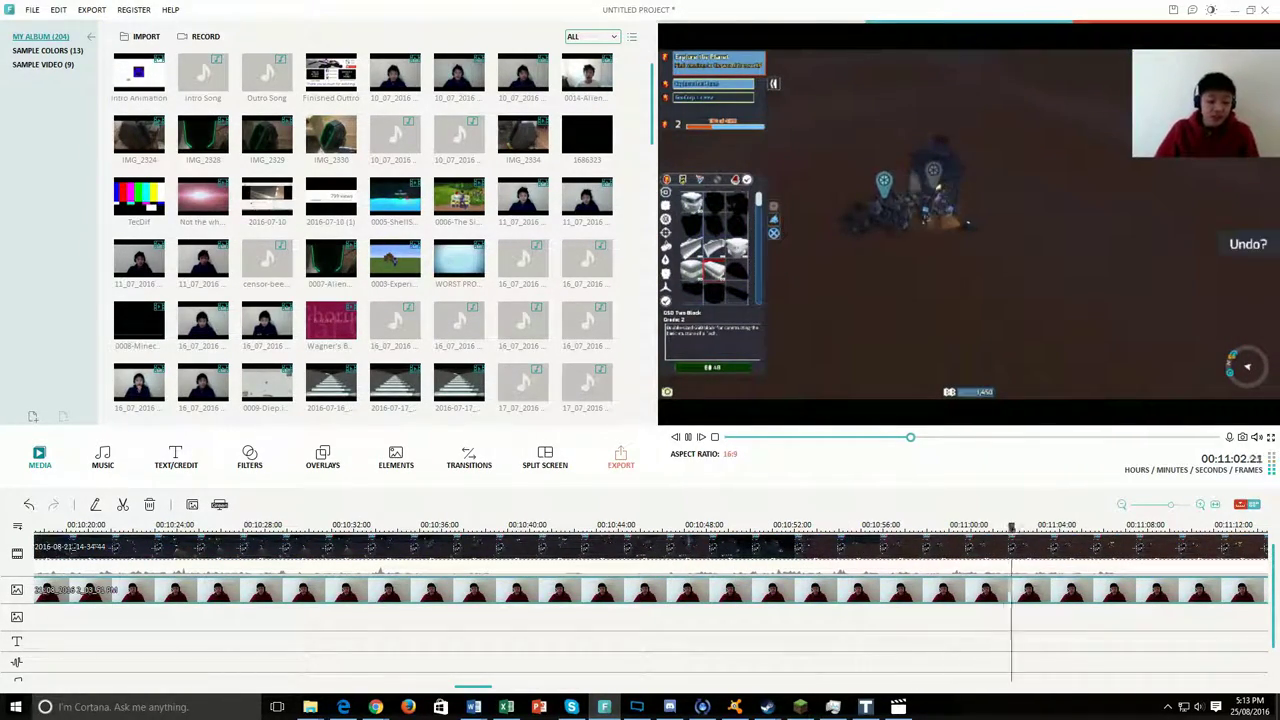
drag(1117, 525, 955, 525)
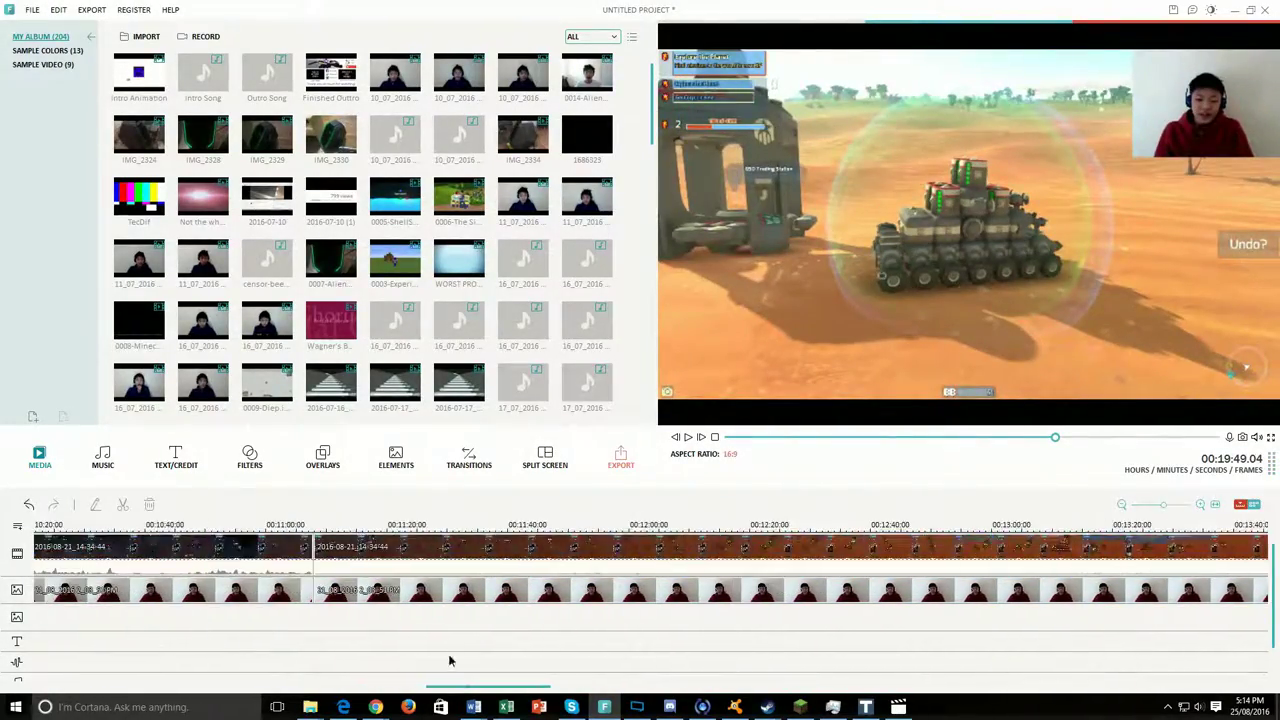
right_click(462, 566)
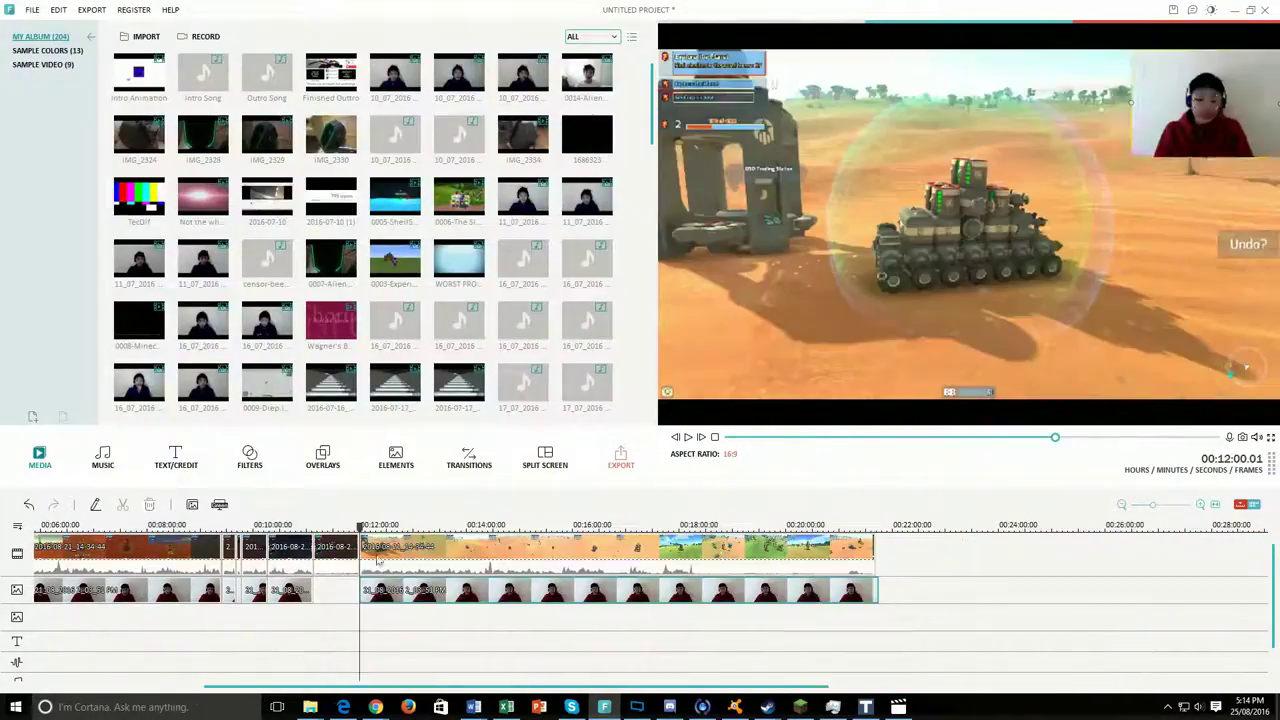
Switch to Chrome and search YouTube's Music Policies for "trance 1990" and "vinny falcone" to check the song's usage terms
mouse_move(310, 707)
click(180, 640)
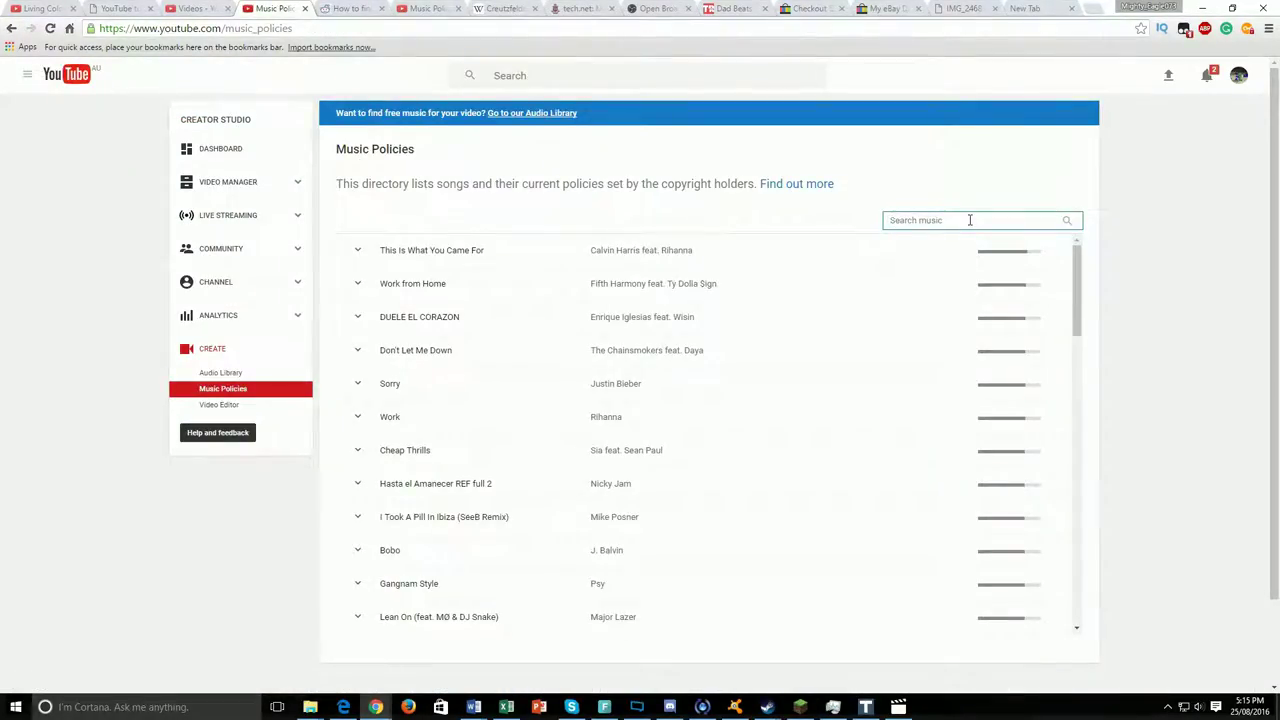
text(trance 1990vinny falcone)
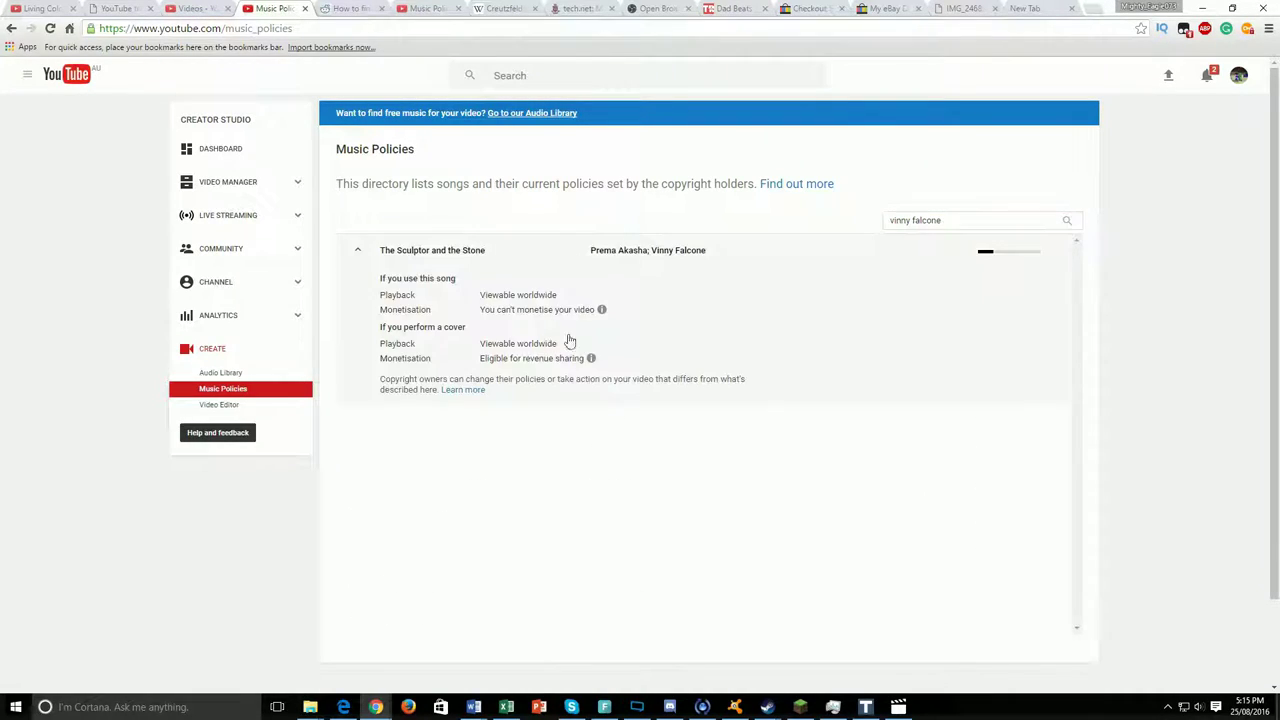
key(Return)
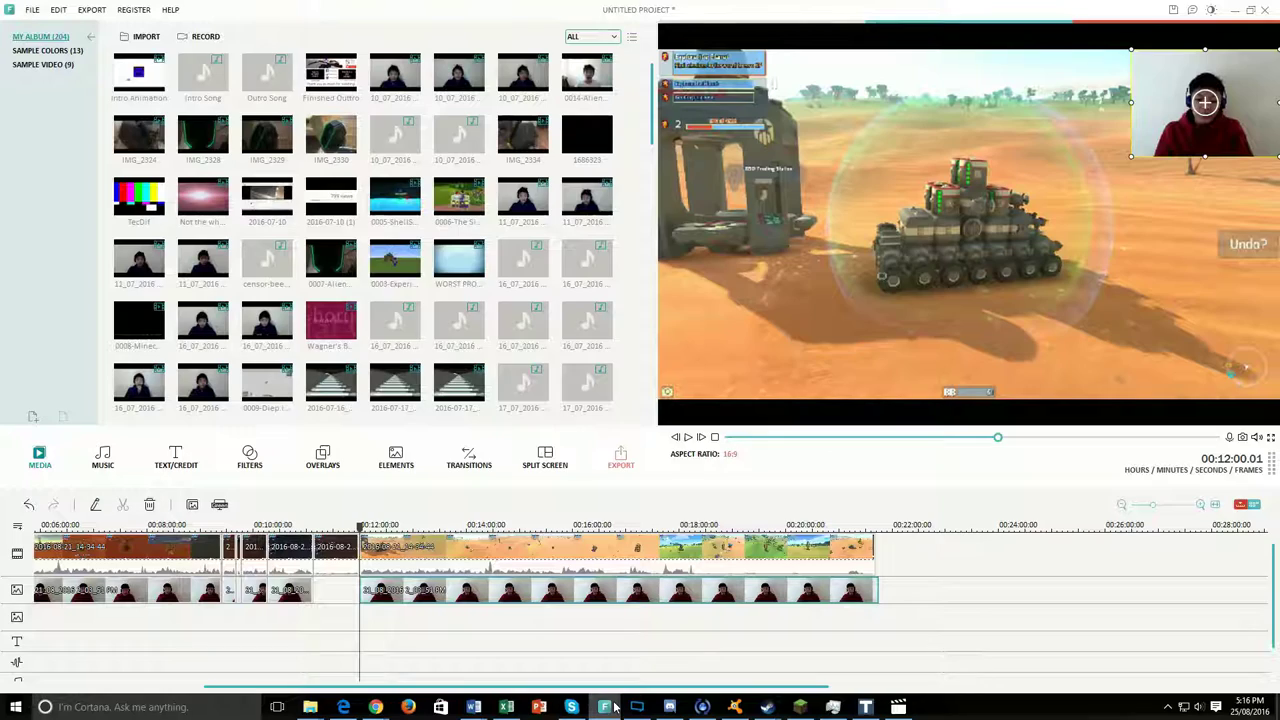
Import the trance music file into the Filmora album and place it on the music track at about 11:07
click(366, 363)
double_click(440, 281)
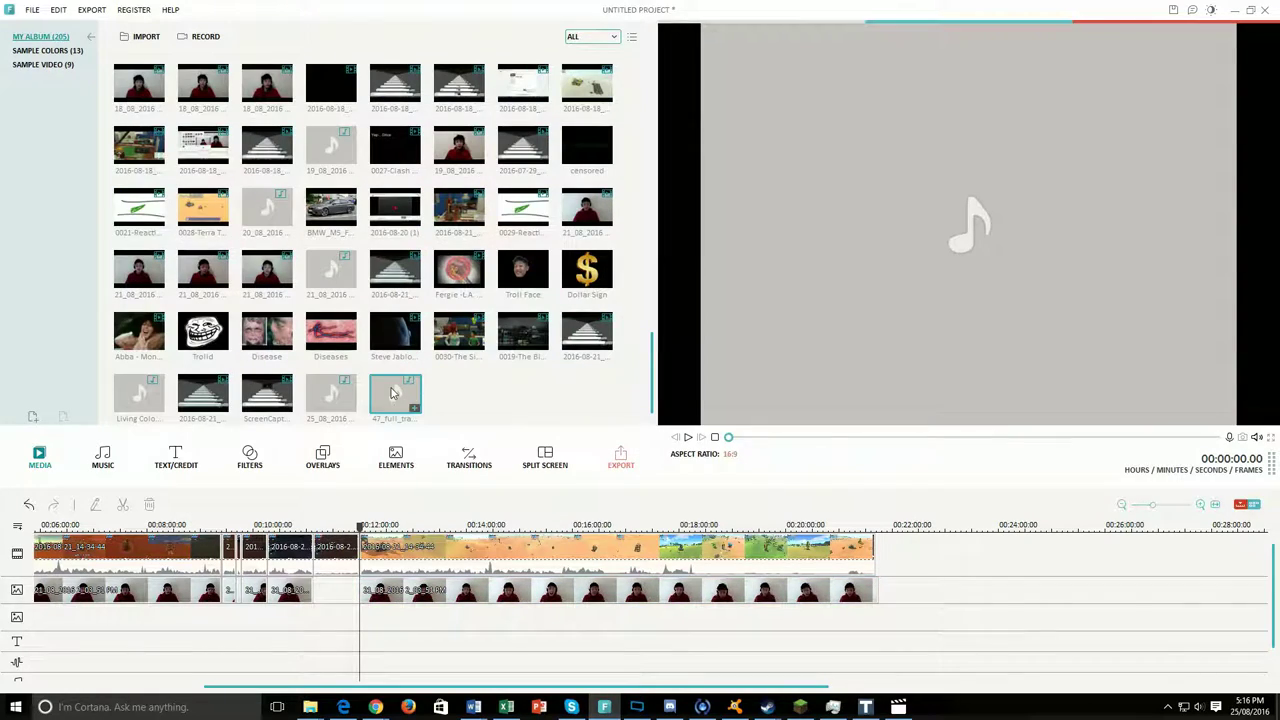
click(320, 650)
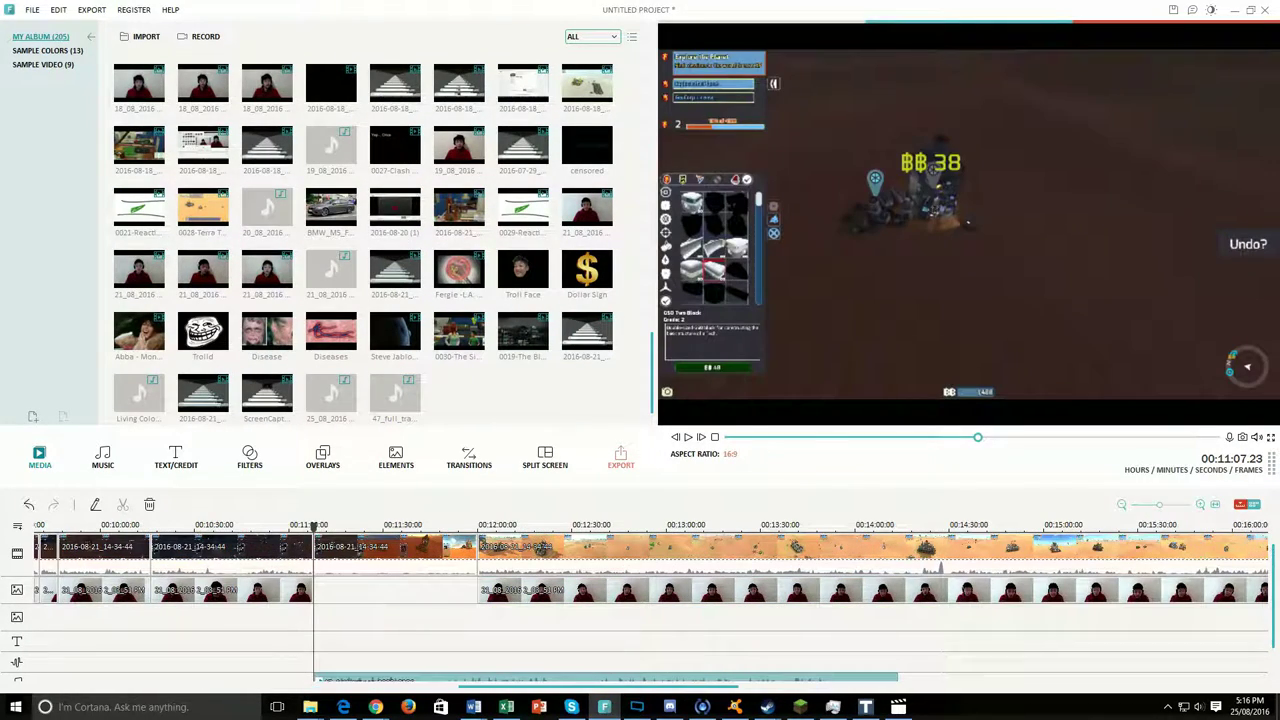
Split the trance music near 12:00 and trim it to end at about 12:02, where the facecam resumes
scroll(310, 570, down, 1)
double_click(305, 550)
click(305, 540)
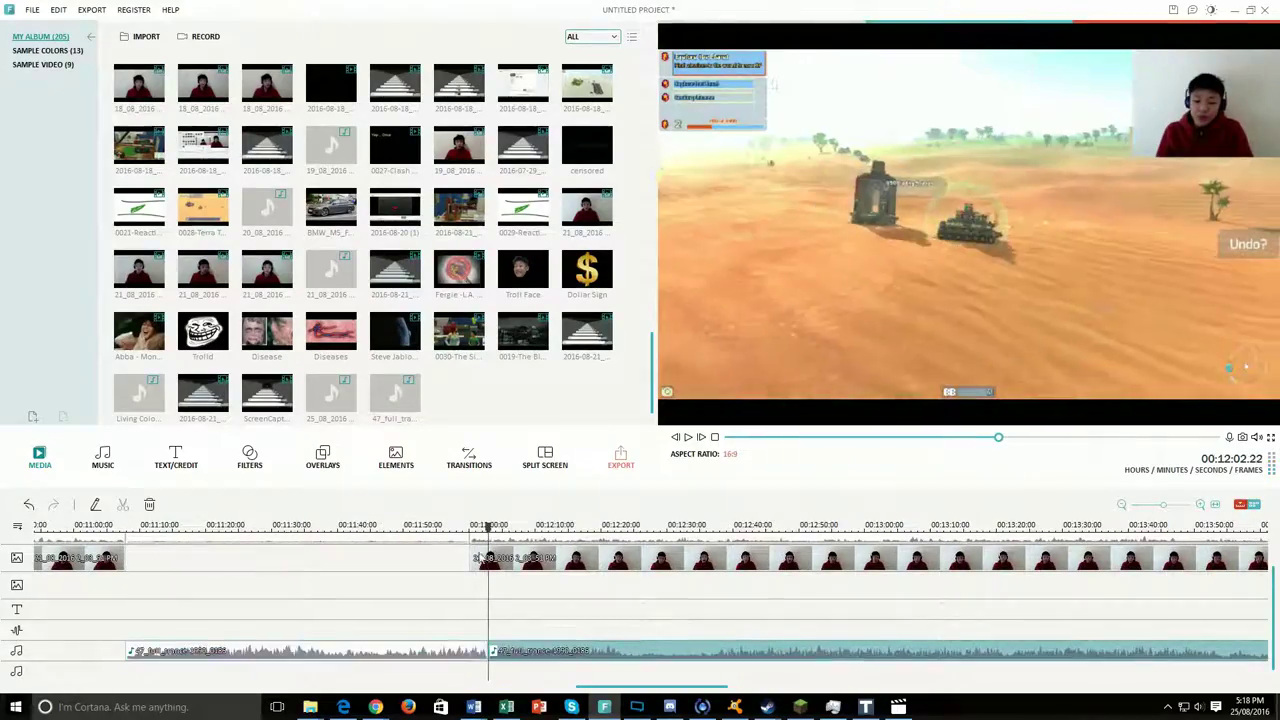
double_click(478, 651)
click(478, 651)
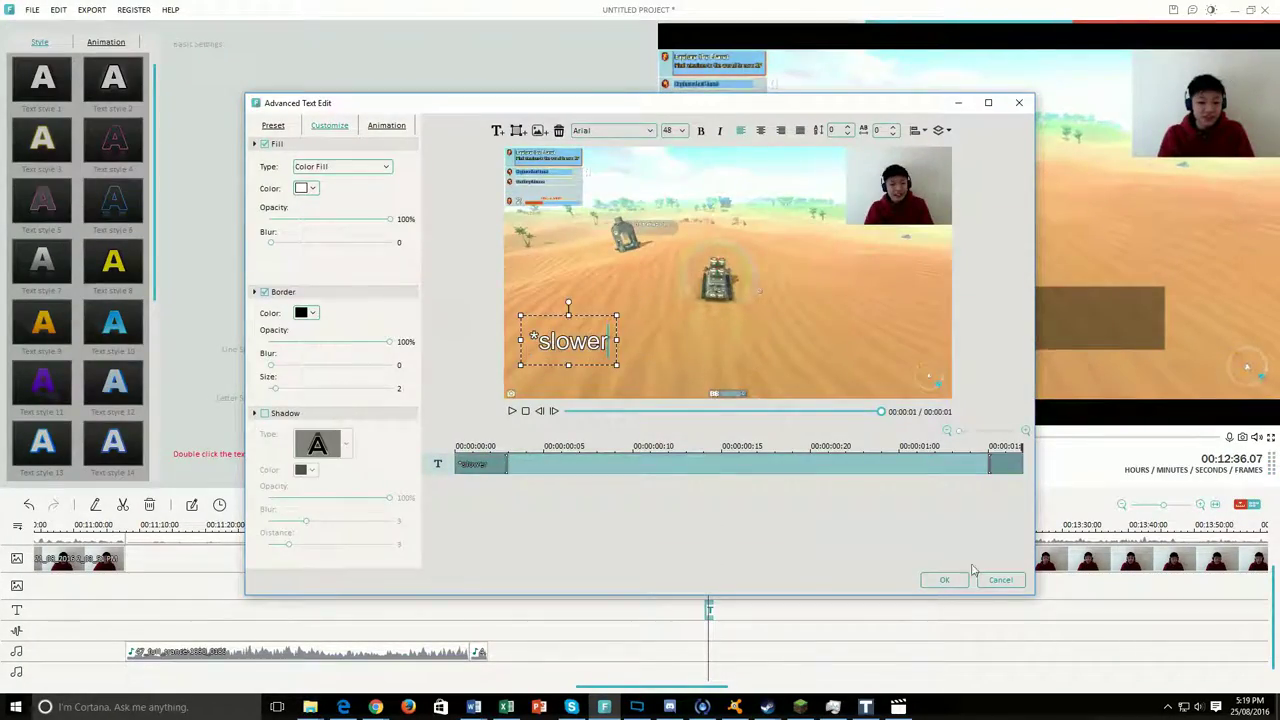
Set the on-screen text at about 12:36 to "*slower" and apply it
click(944, 580)
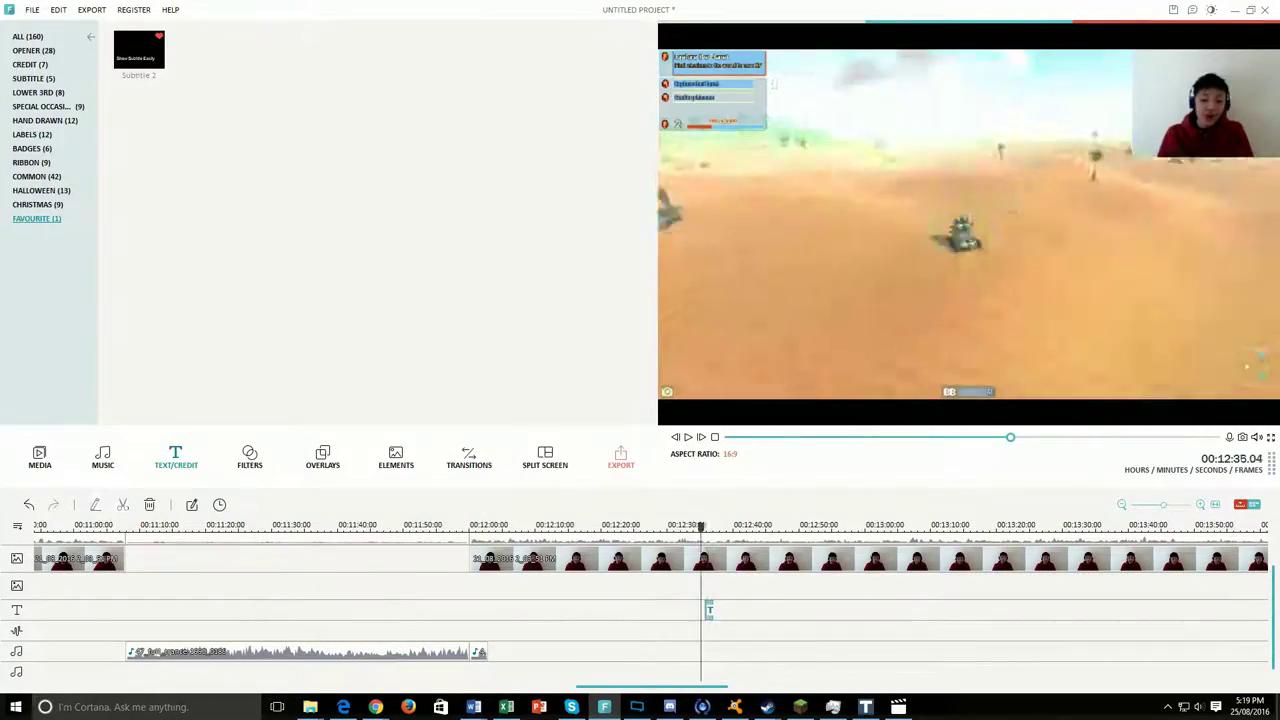
Cut unwanted sections out of the gameplay and facecam, splitting both at about 15:44, 16:26 and 16:47
scroll(1273, 652, up, 2)
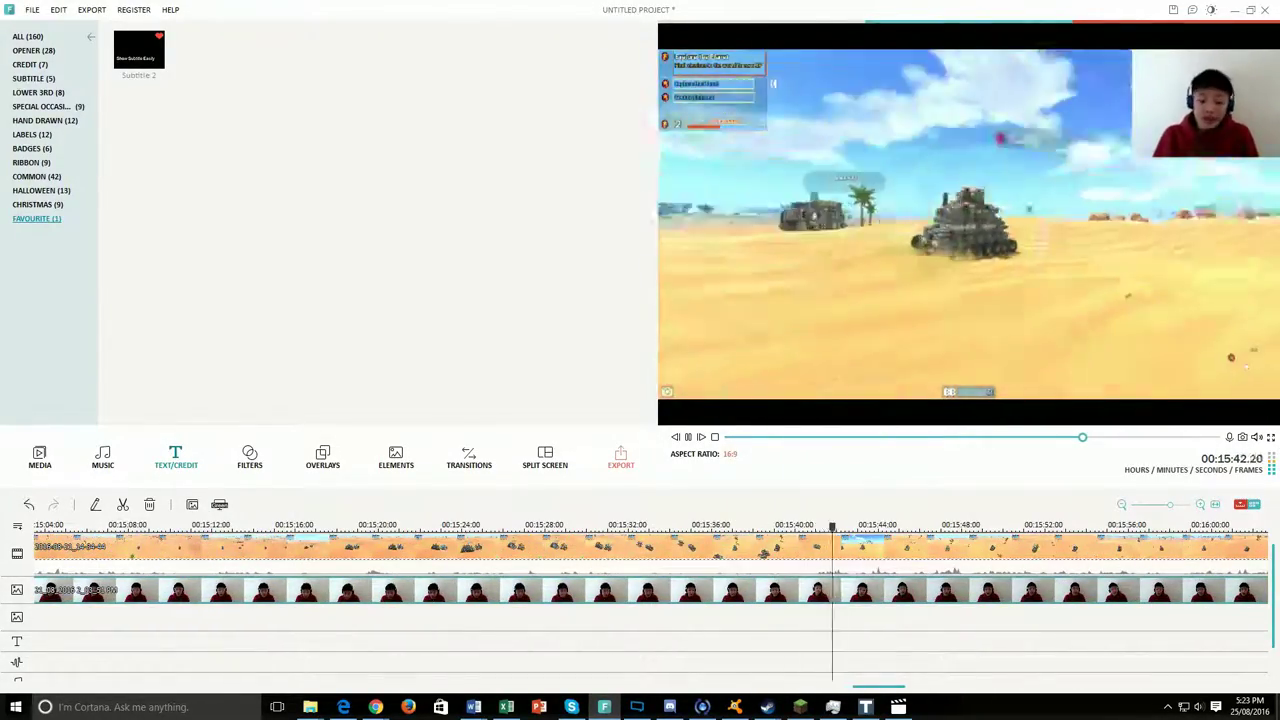
click(1205, 101)
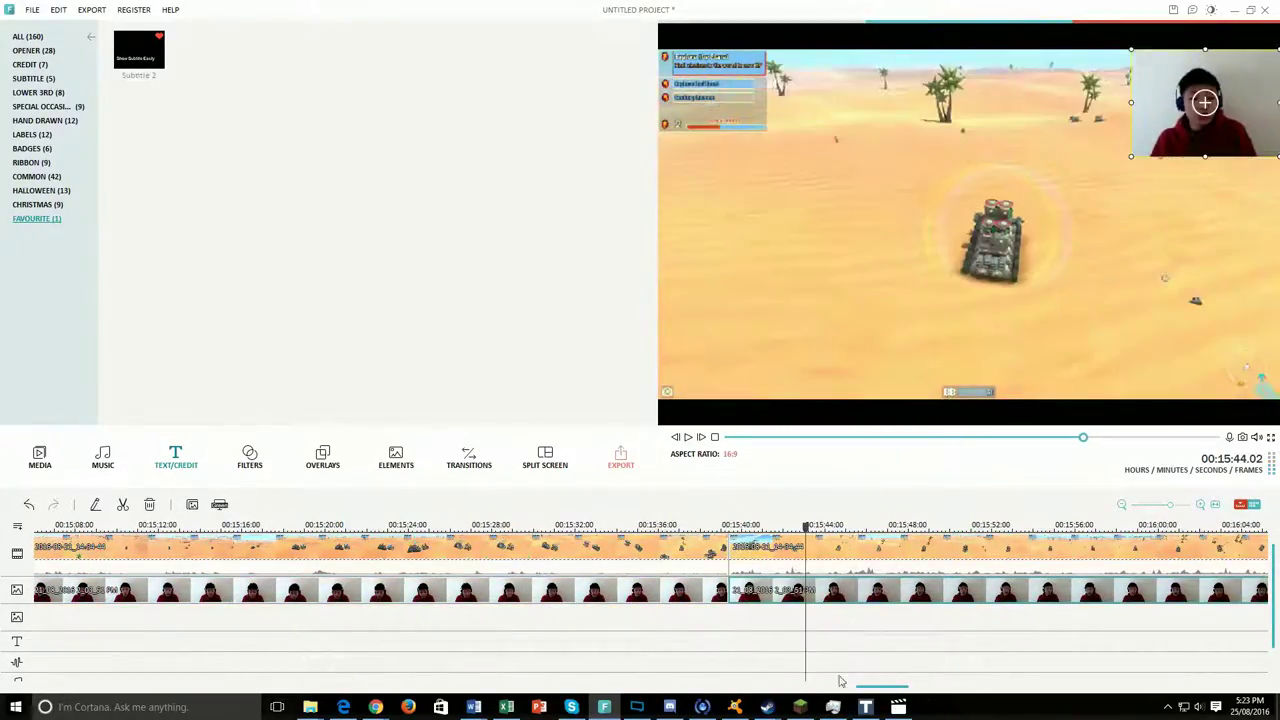
key(ctrl+b)
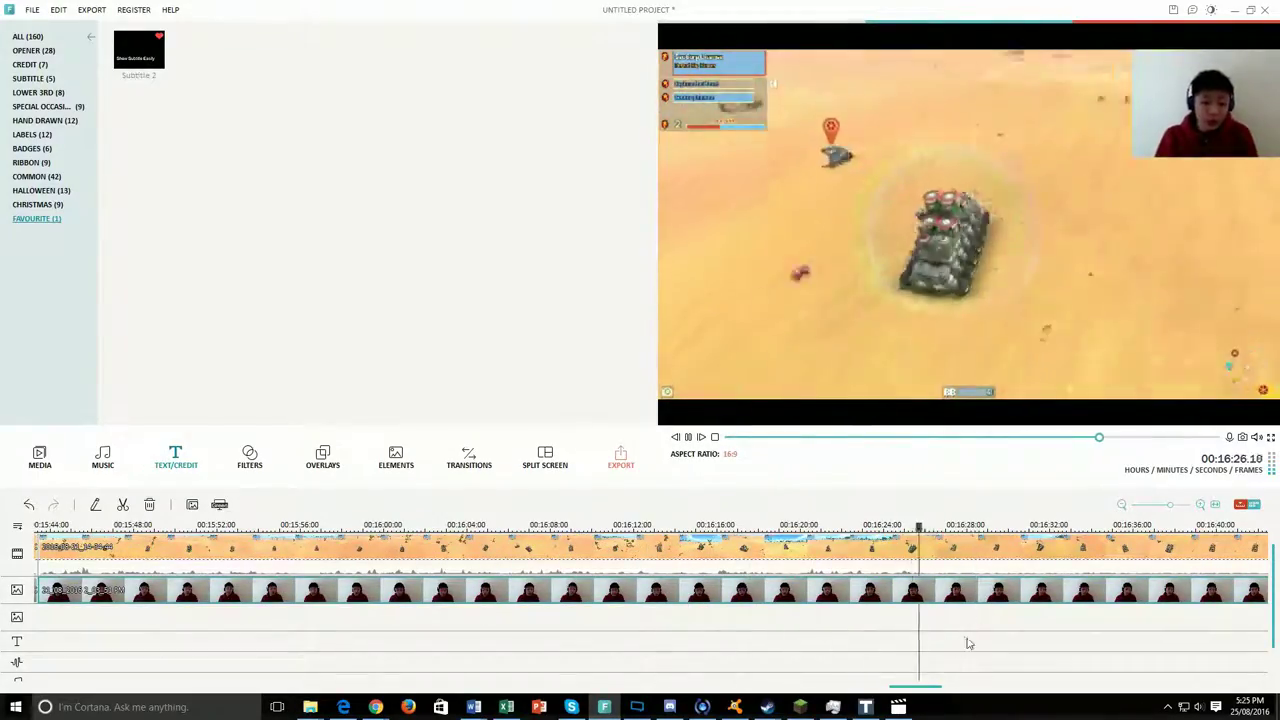
key(ctrl+b)
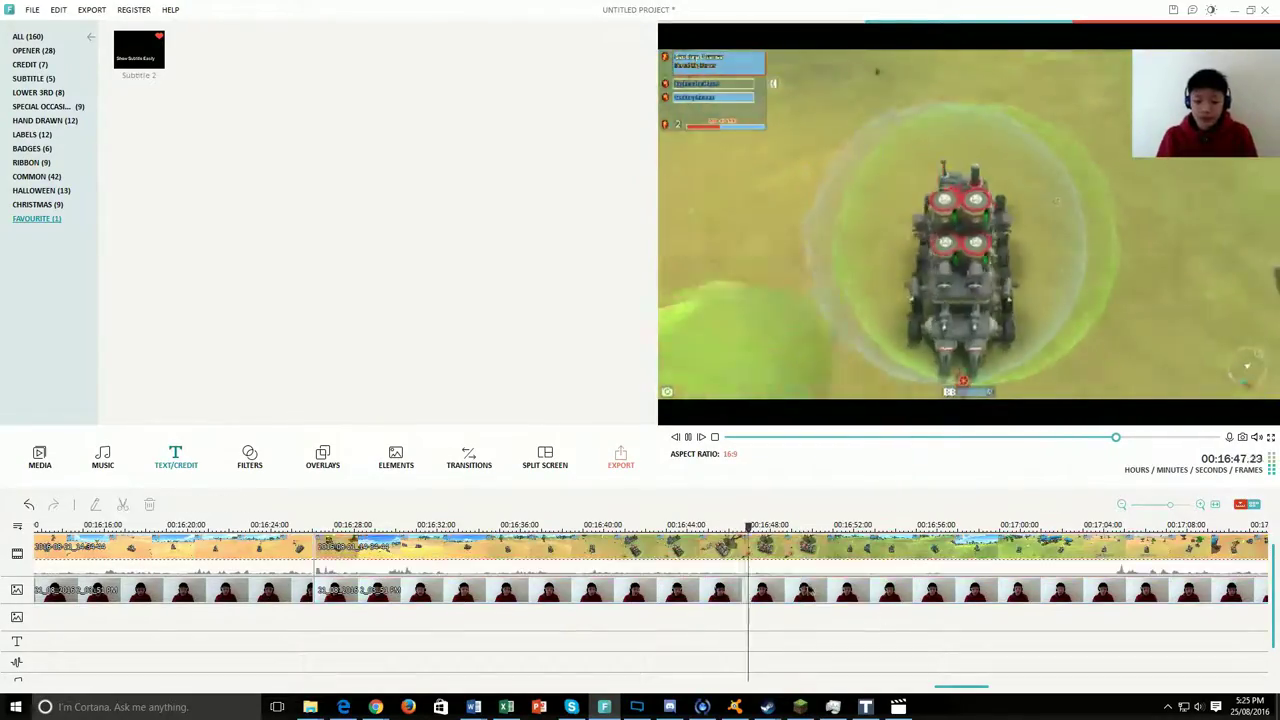
key(ctrl+b)
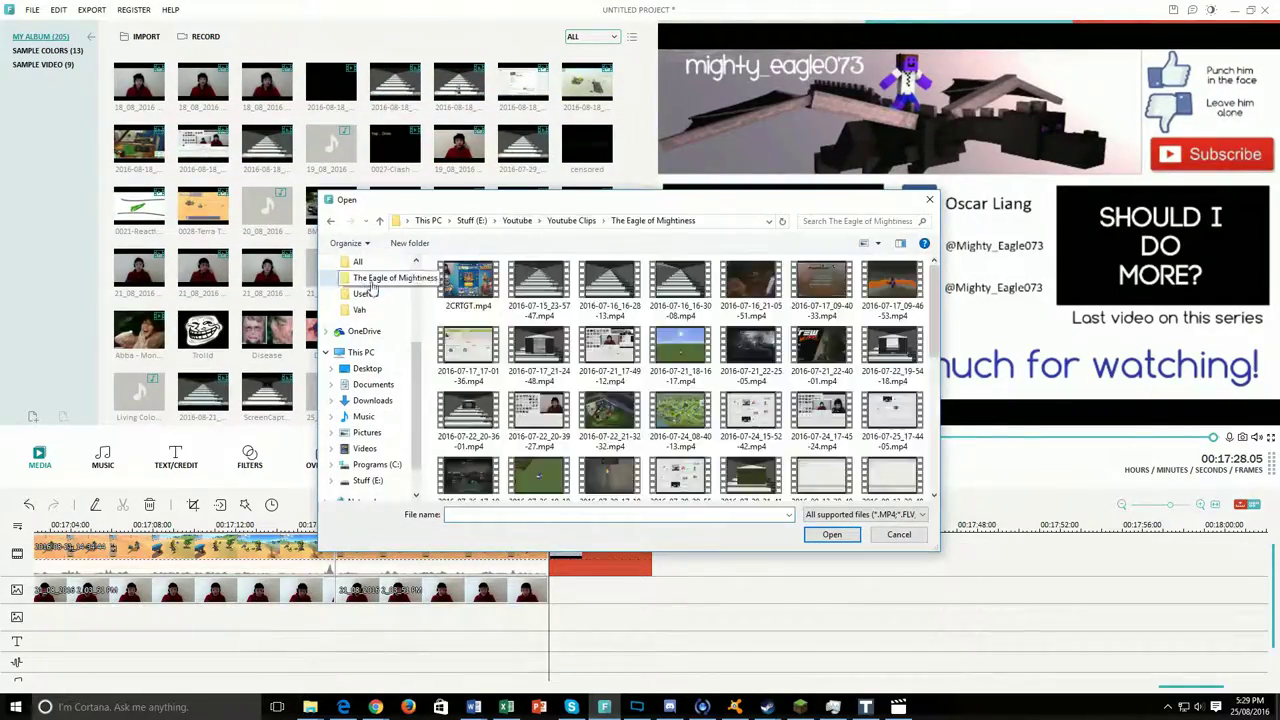
Import the video "0031-The Black Watchmen-Morpho Medical Missions [#2].mp4" into the media album
key(alt+Up)
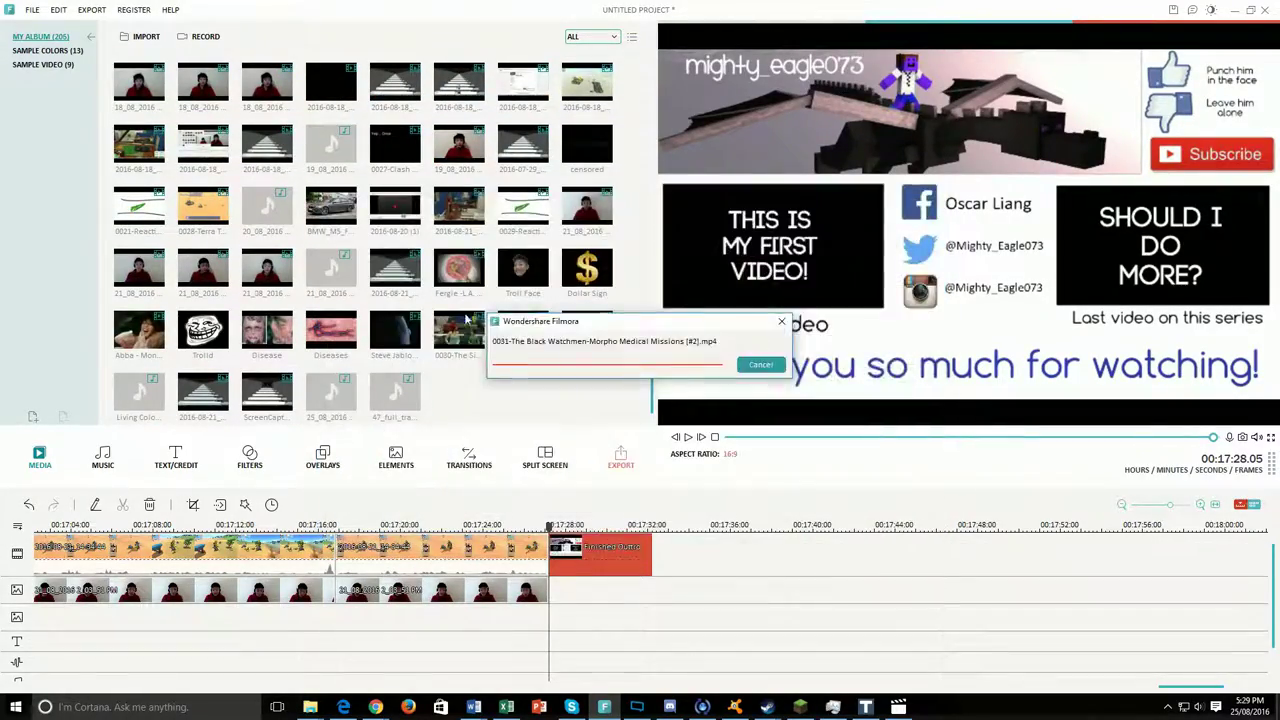